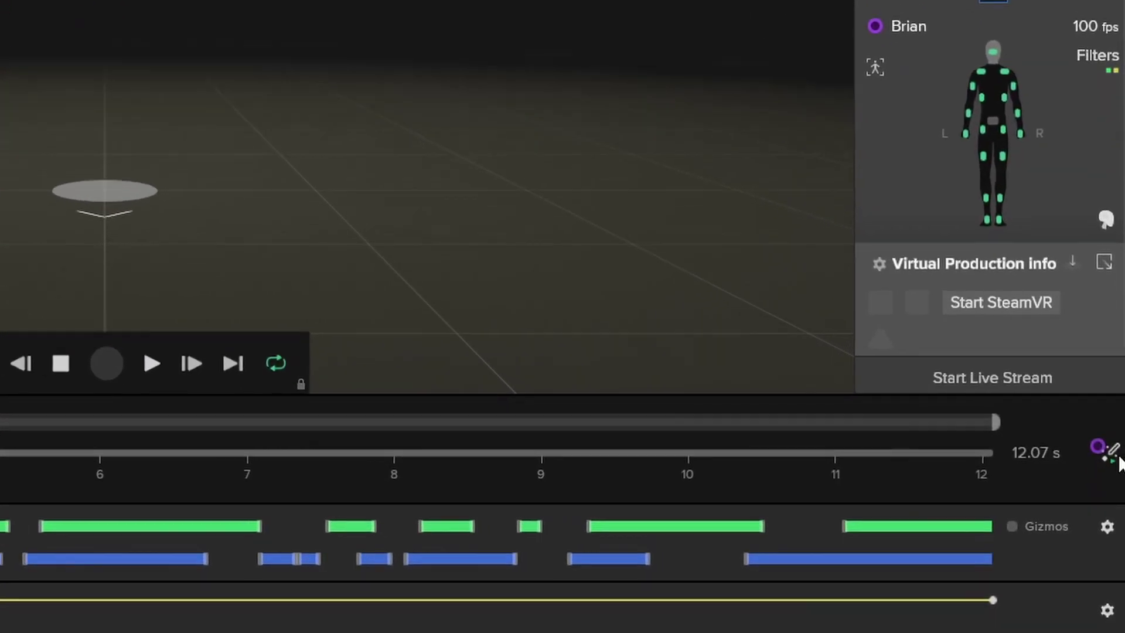
- Show the Locomotion filter gizmos and scrub take-6 to the foot contacts at about 7.35 s
{"action": "left_click", "coordinate": [1112, 530]}
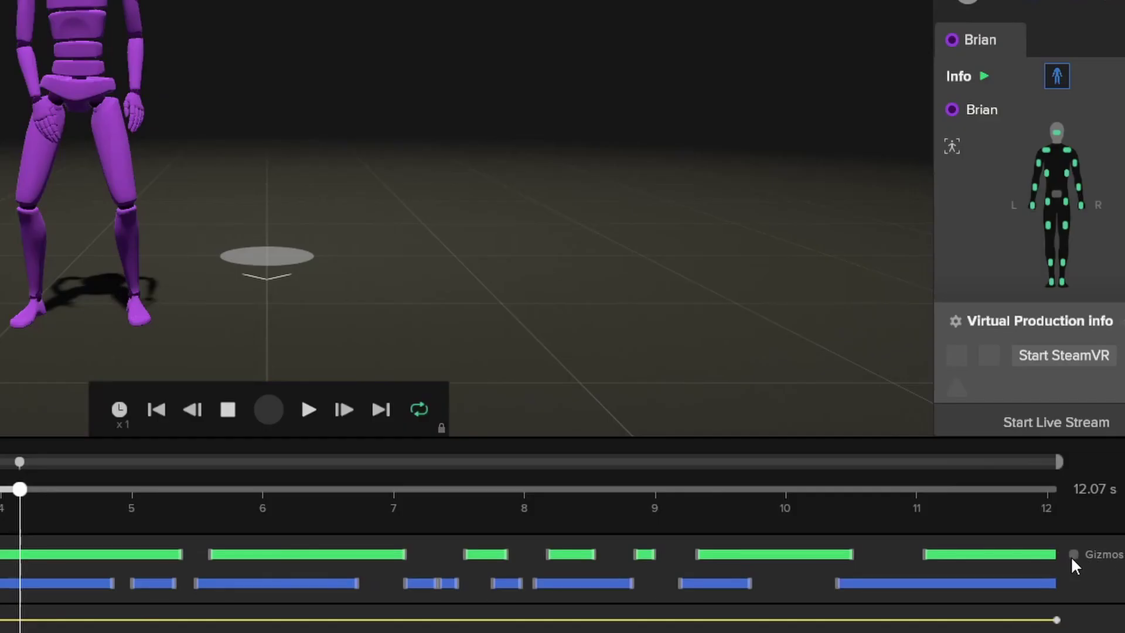
{"action": "left_click", "coordinate": [1072, 554]}
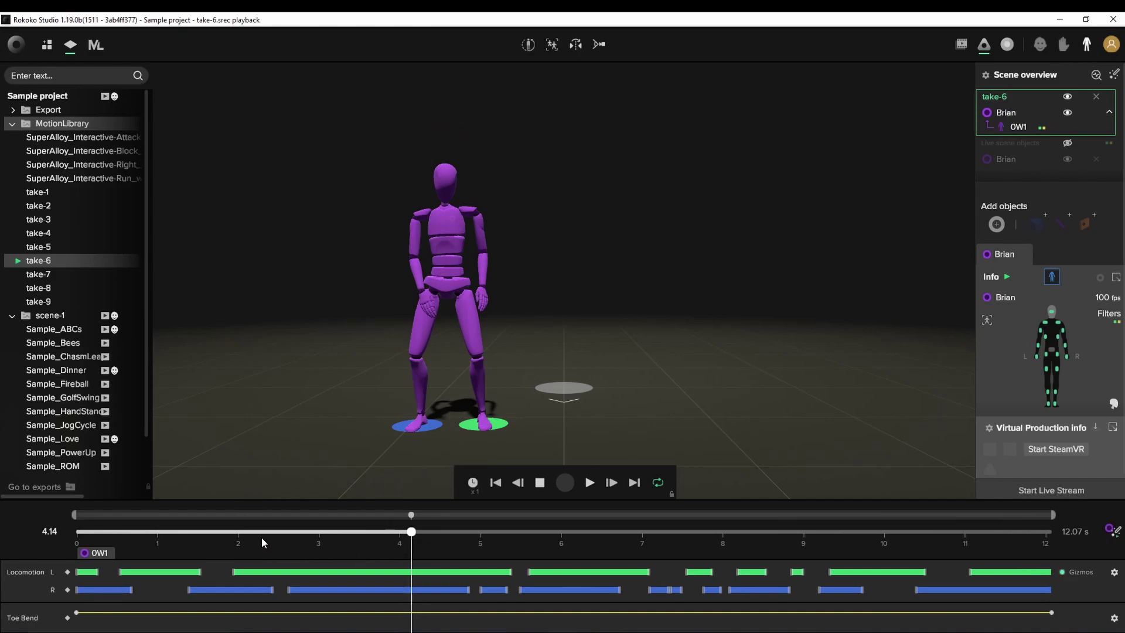
{"action": "left_click_drag", "start_coordinate": [411, 532], "coordinate": [625, 534]}
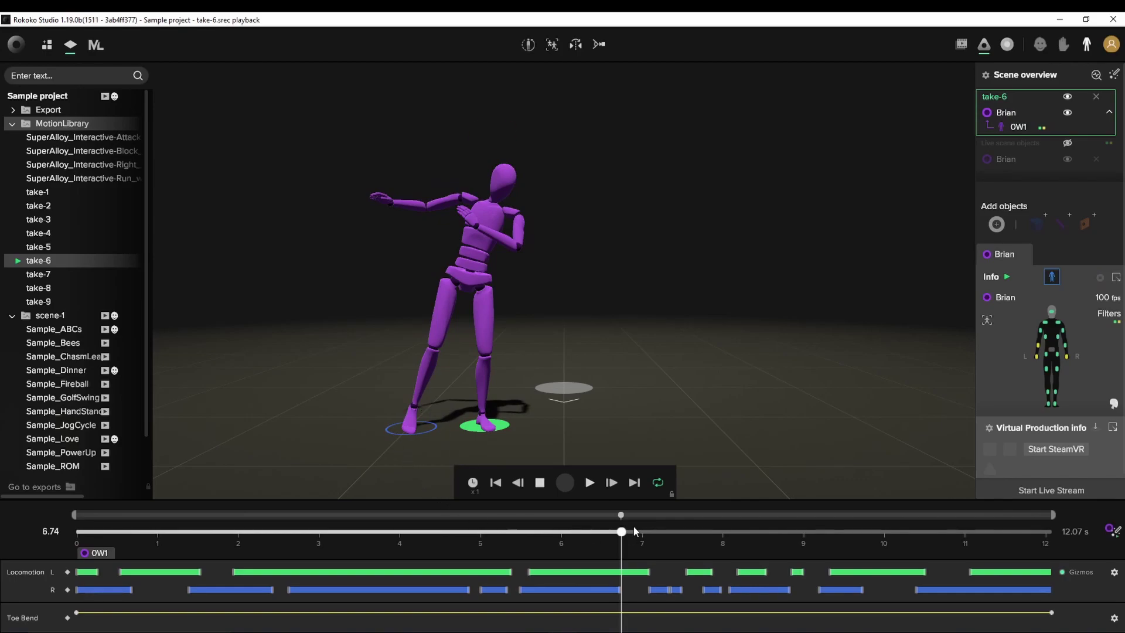
{"action": "left_click", "coordinate": [629, 531]}
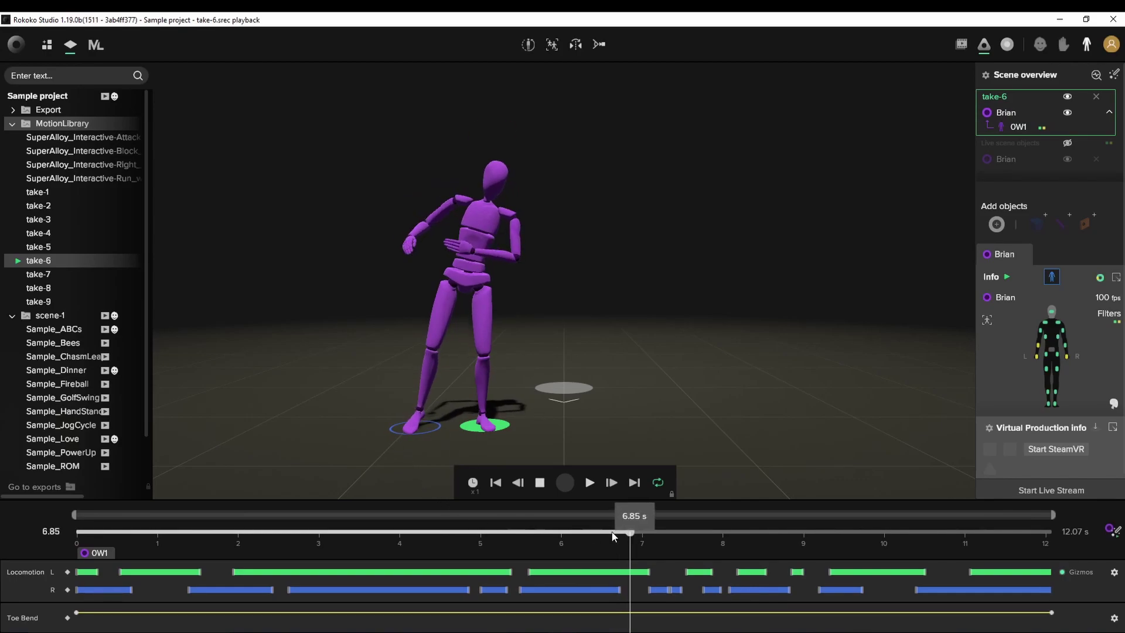
{"action": "left_click_drag", "start_coordinate": [629, 530], "coordinate": [669, 531]}
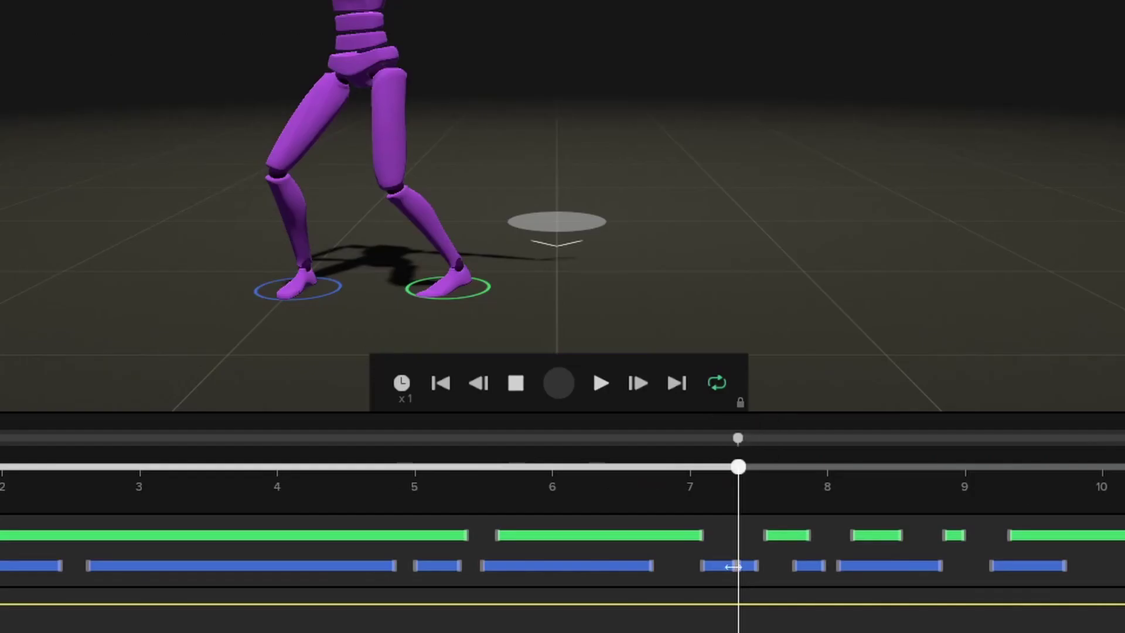
- Adjust the right foot's Locomotion contact segment between about 7.03 s and 7.35 s, checking the foot poses, and process the changes
{"action": "left_click_drag", "start_coordinate": [737, 565], "coordinate": [755, 566]}
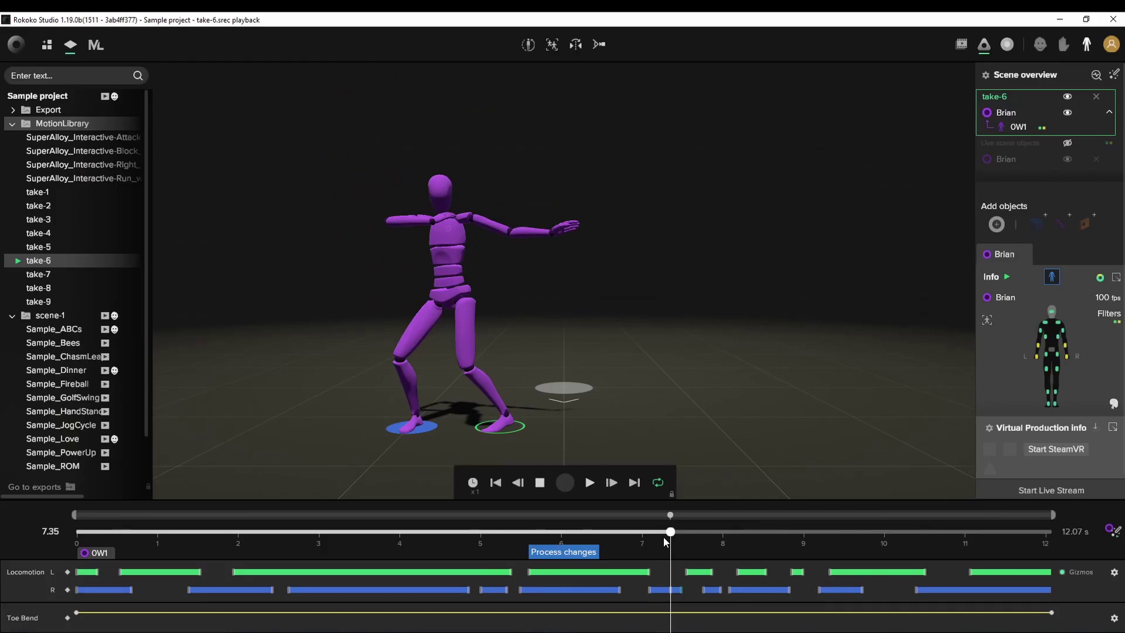
{"action": "left_click_drag", "start_coordinate": [666, 534], "coordinate": [644, 539]}
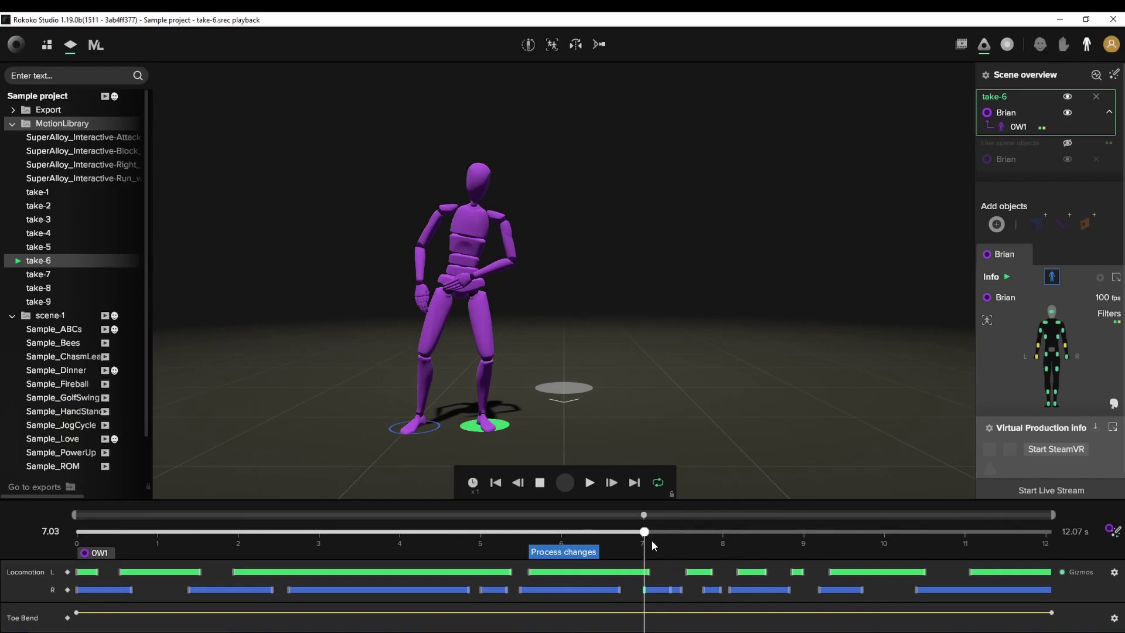
{"action": "mouse_move", "coordinate": [649, 533]}
{"action": "left_mouse_down"}
{"action": "mouse_move", "coordinate": [680, 536]}
{"action": "mouse_move", "coordinate": [657, 535]}
{"action": "mouse_move", "coordinate": [669, 533]}
{"action": "left_mouse_up"}
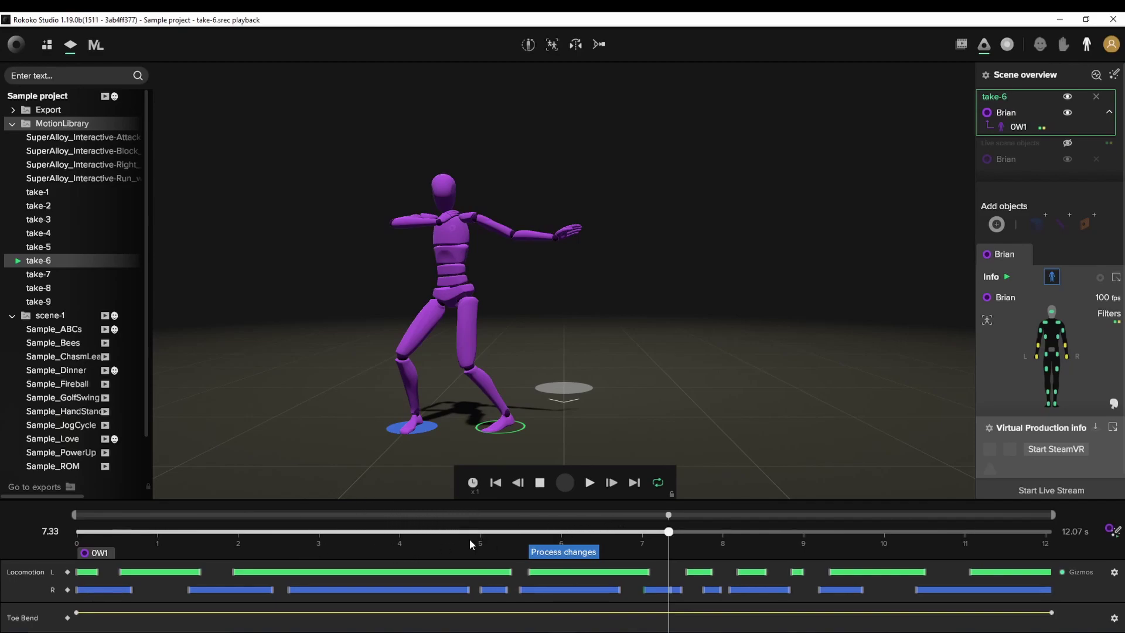
{"action": "left_click", "coordinate": [664, 533]}
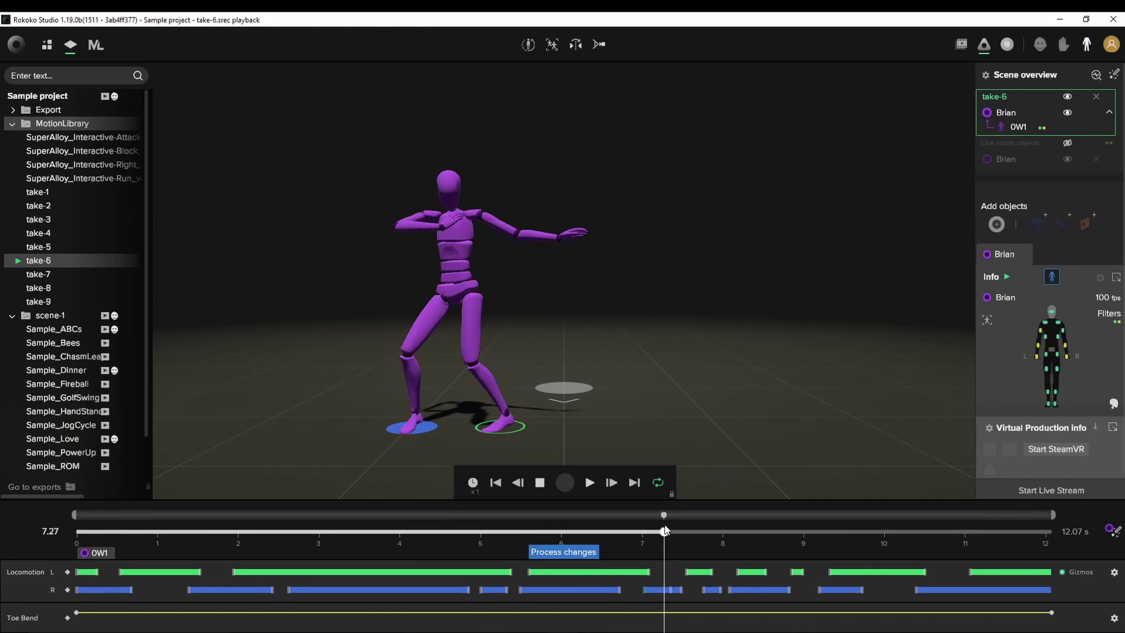
{"action": "left_click_drag", "start_coordinate": [664, 531], "coordinate": [692, 531]}
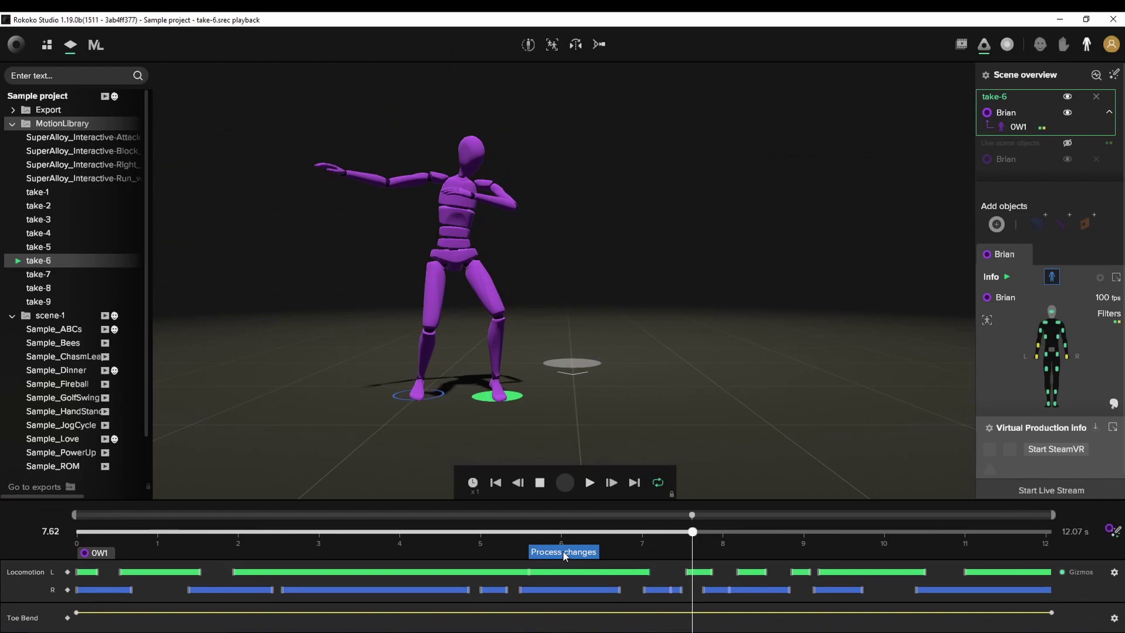
{"action": "left_click", "coordinate": [564, 551]}
- Play take-6 from the beginning to review the foot contacts, and return the playhead to 0.00 s
{"action": "left_click_drag", "start_coordinate": [296, 545], "coordinate": [76, 532]}
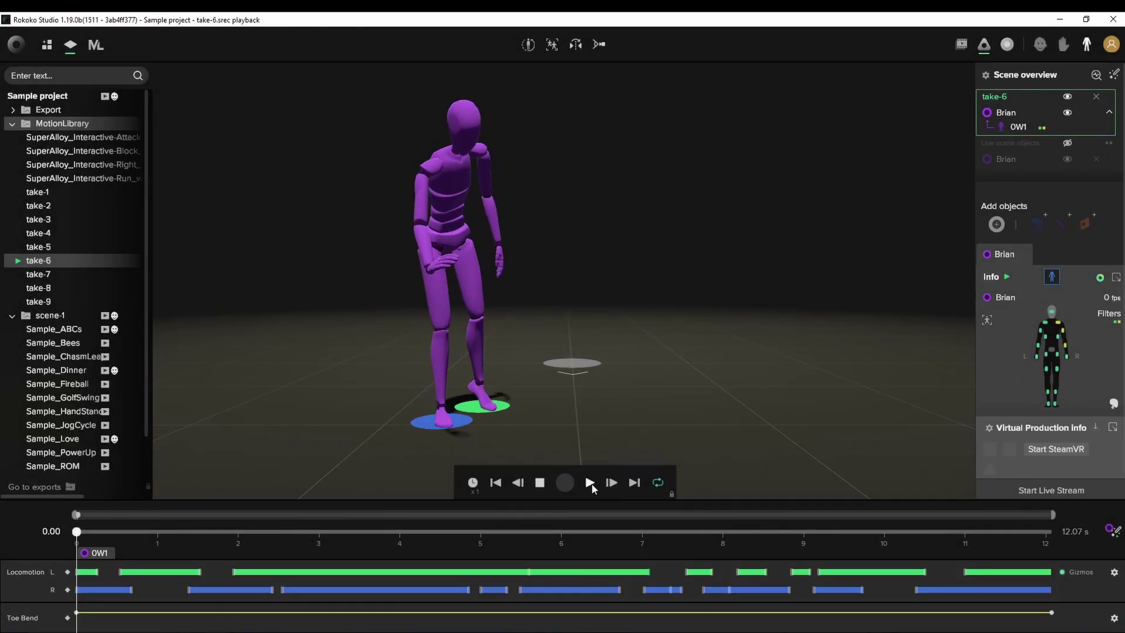
{"action": "left_click", "coordinate": [590, 482]}
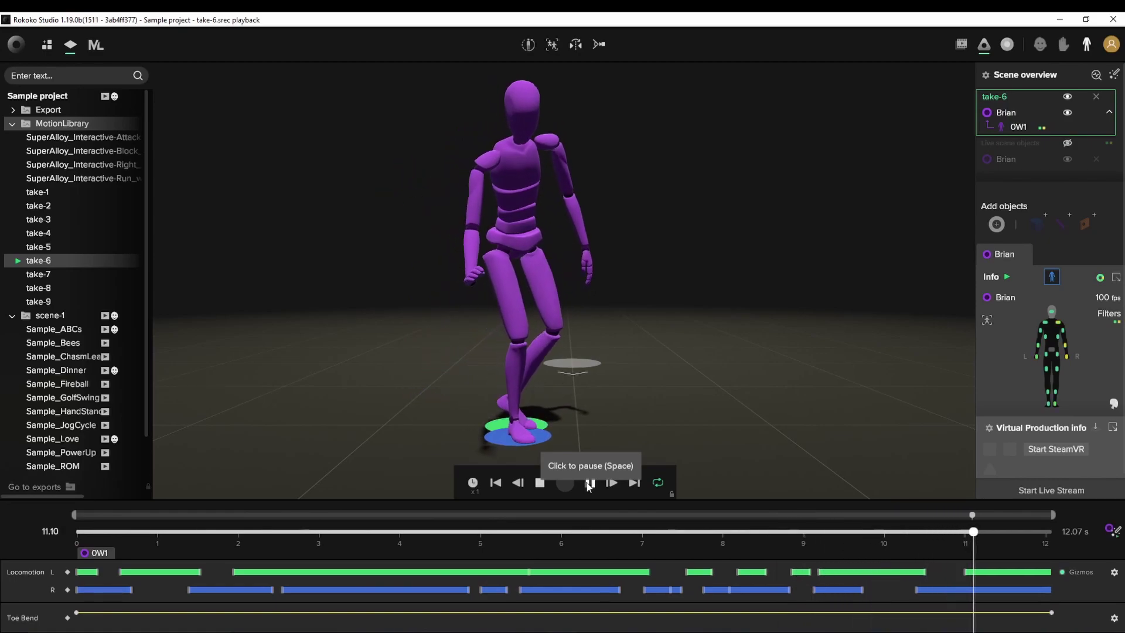
{"action": "left_click", "coordinate": [589, 484]}
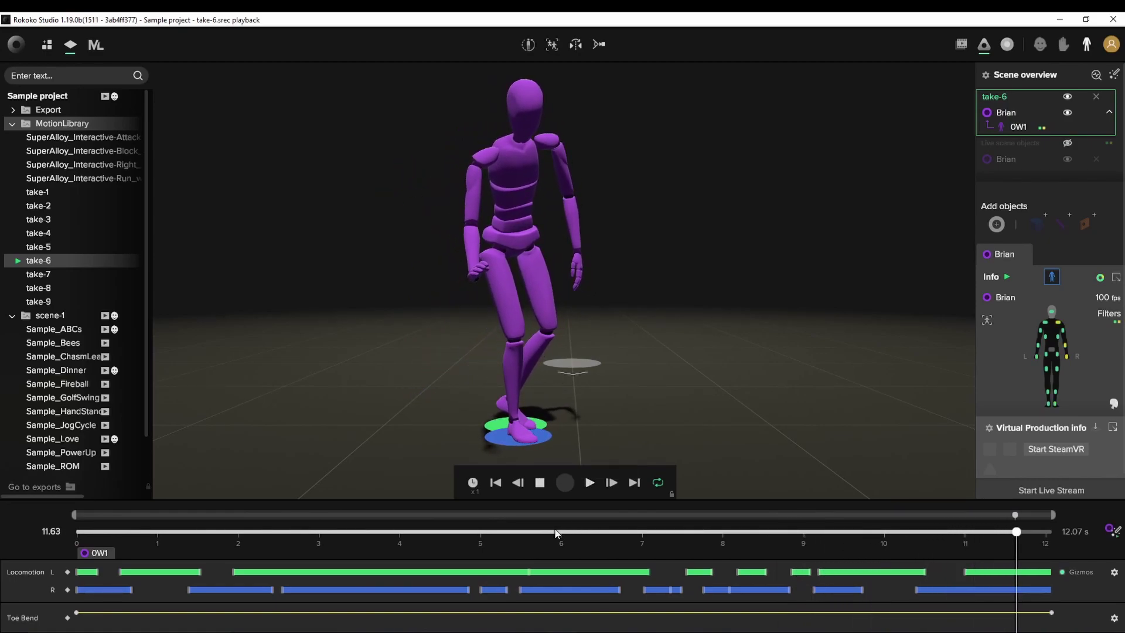
{"action": "left_click_drag", "start_coordinate": [563, 533], "coordinate": [76, 532]}
- Enable the Drift Fix filter and show its start and end position gizmos on the character
{"action": "left_click", "coordinate": [1113, 532]}
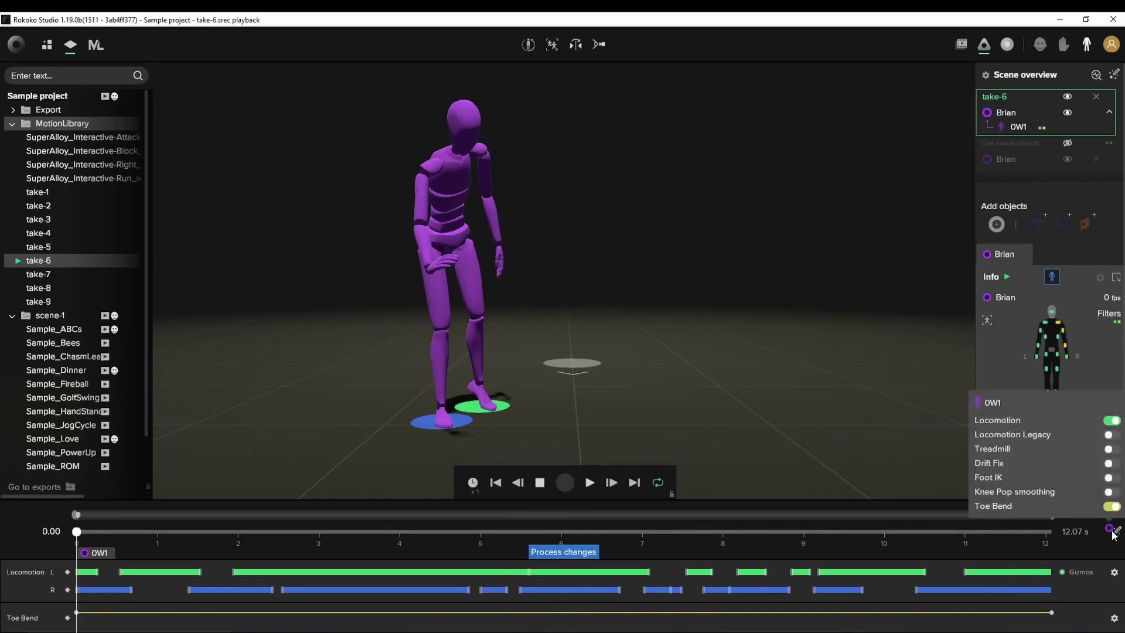
{"action": "left_click", "coordinate": [1111, 464]}
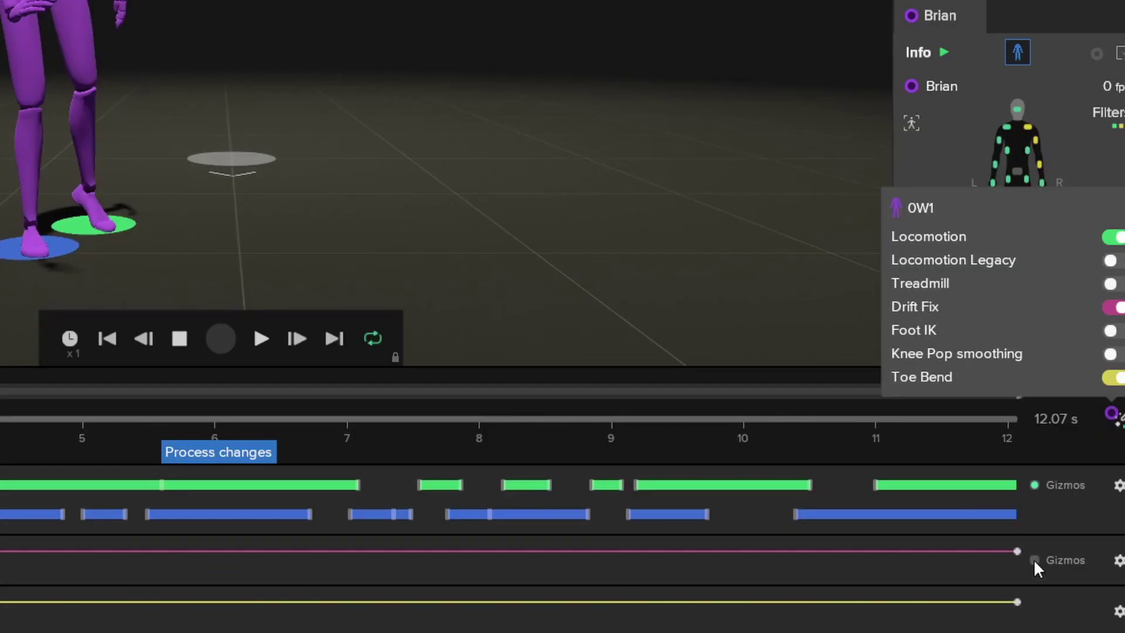
{"action": "left_click", "coordinate": [1031, 557]}
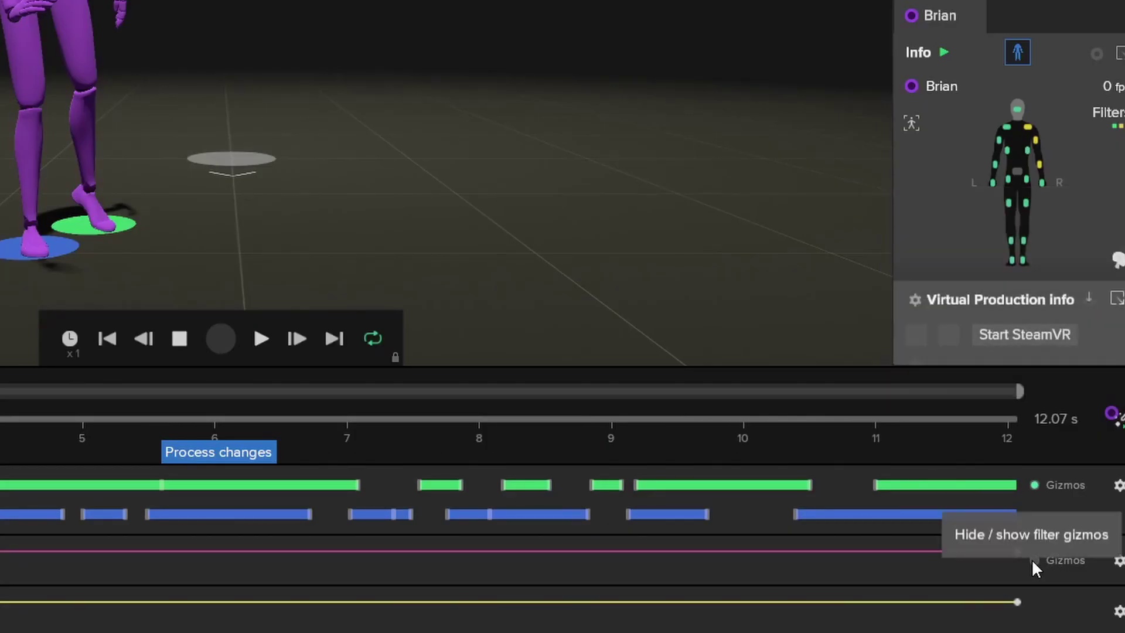
{"action": "left_click", "coordinate": [1031, 558]}
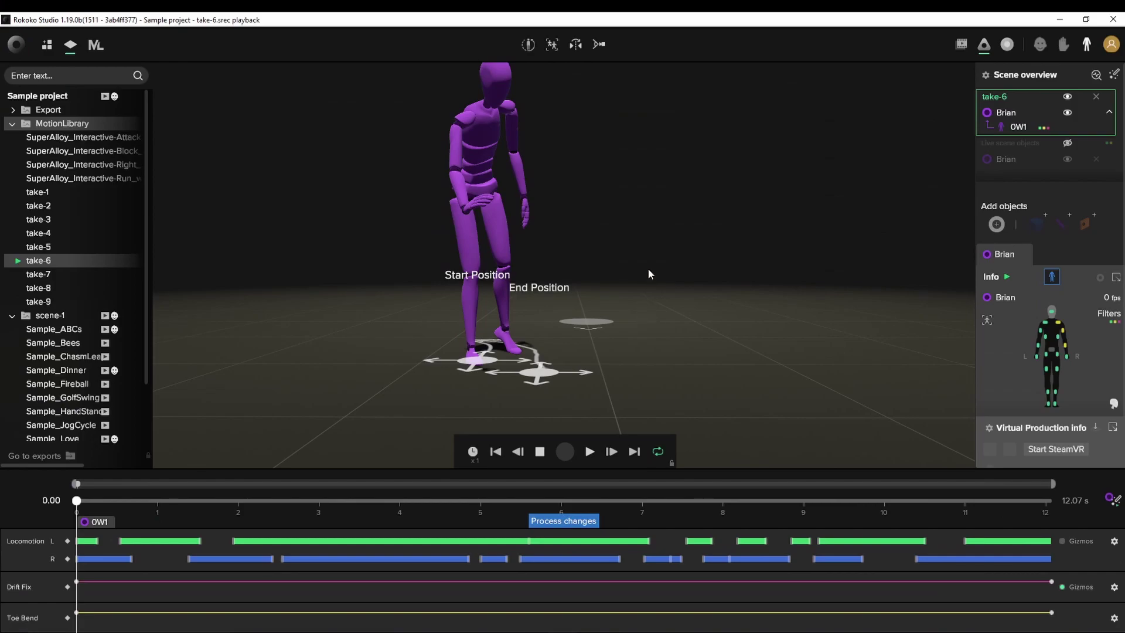
{"action": "left_click_drag", "start_coordinate": [649, 273], "coordinate": [655, 301]}
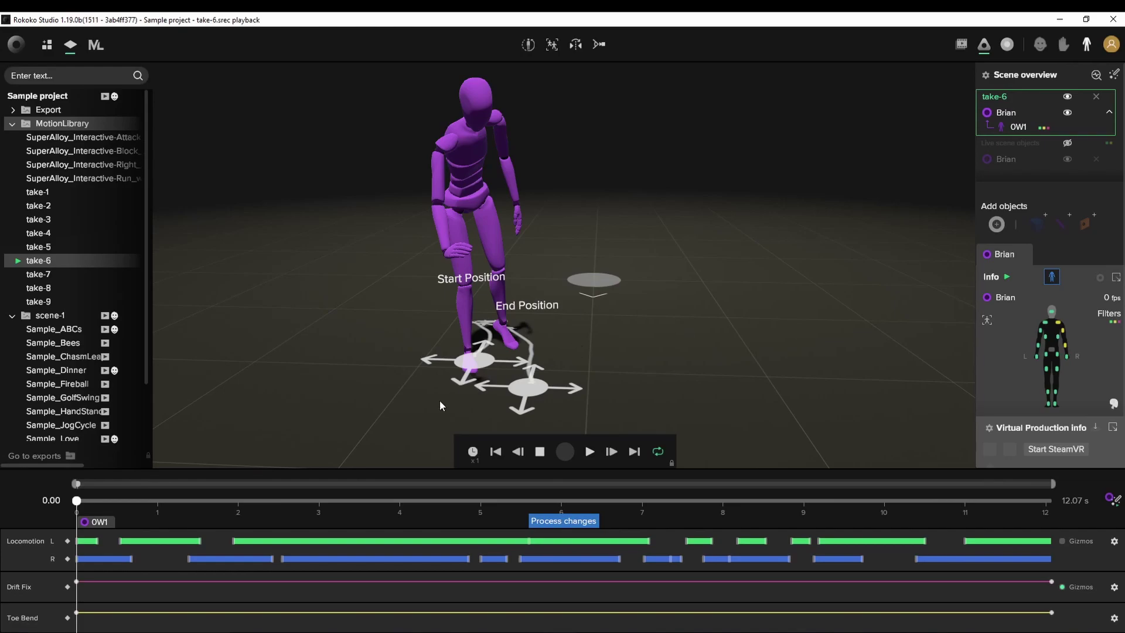
- Compare the character with the Drift Fix start and end positions across the take, and process the changes
{"action": "left_click_drag", "start_coordinate": [160, 504], "coordinate": [31, 501]}
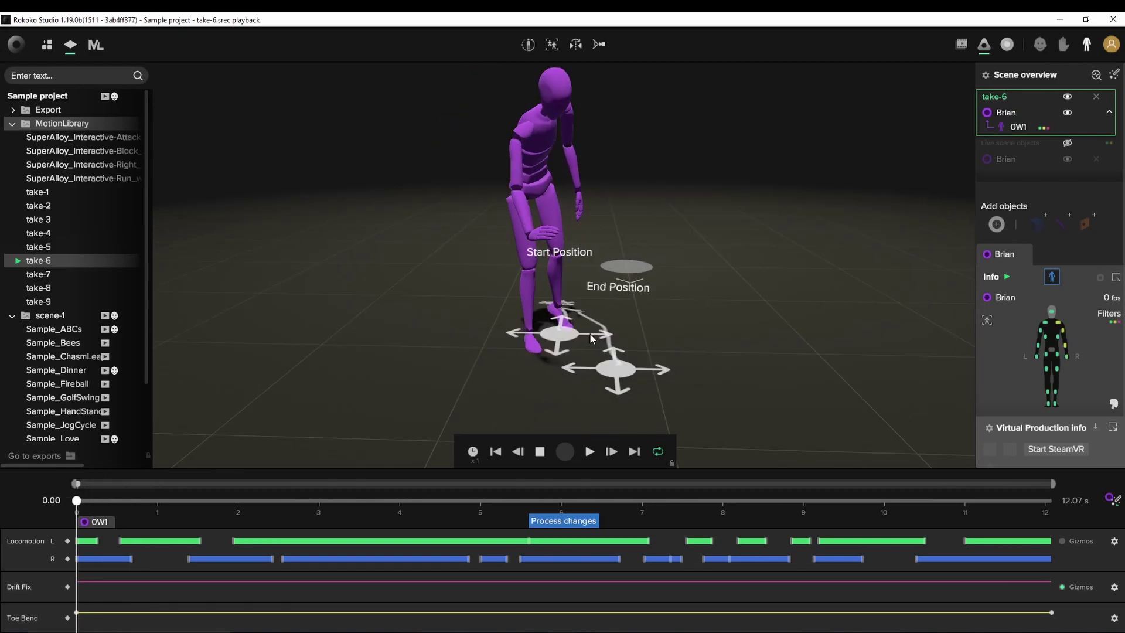
{"action": "left_click_drag", "start_coordinate": [283, 502], "coordinate": [1053, 495]}
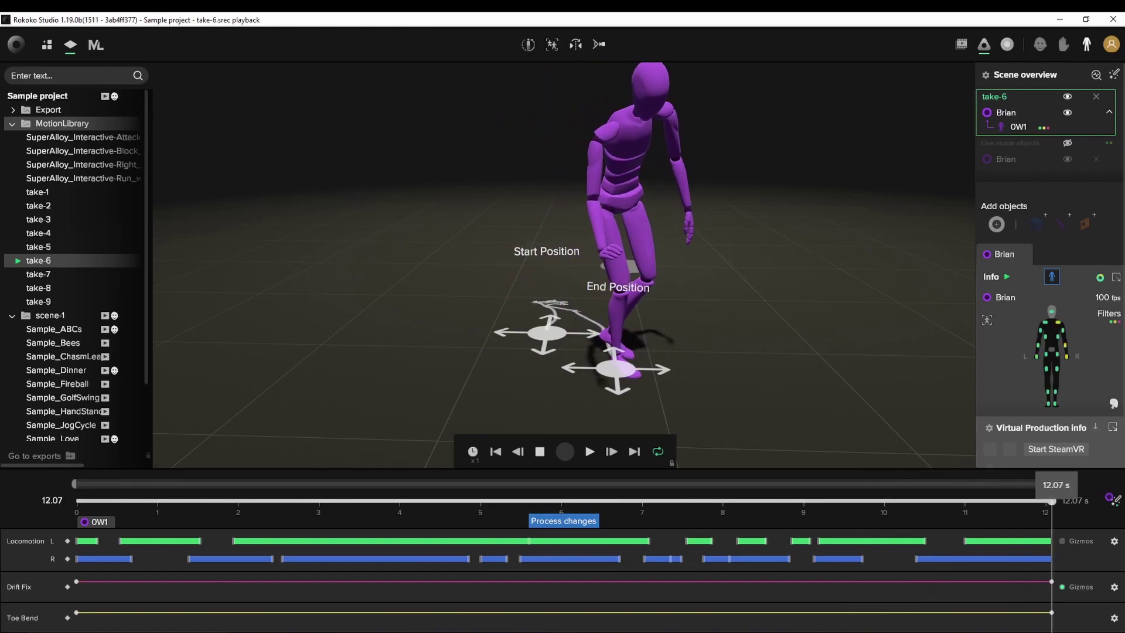
{"action": "middle_click_drag", "start_coordinate": [784, 396], "coordinate": [721, 277]}
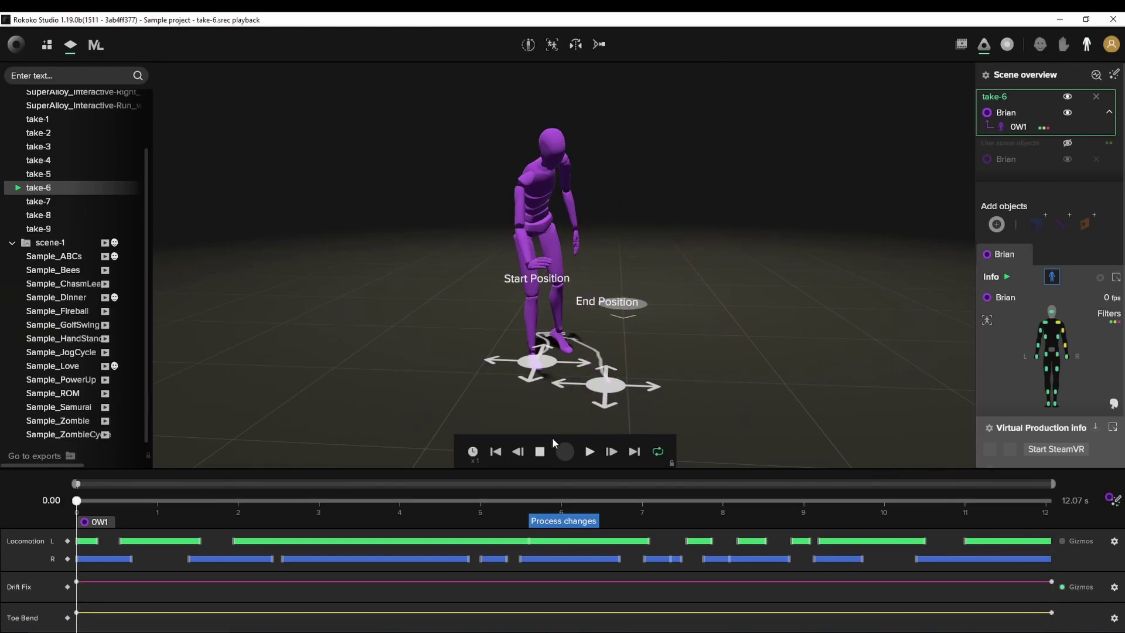
{"action": "left_click", "coordinate": [562, 521]}
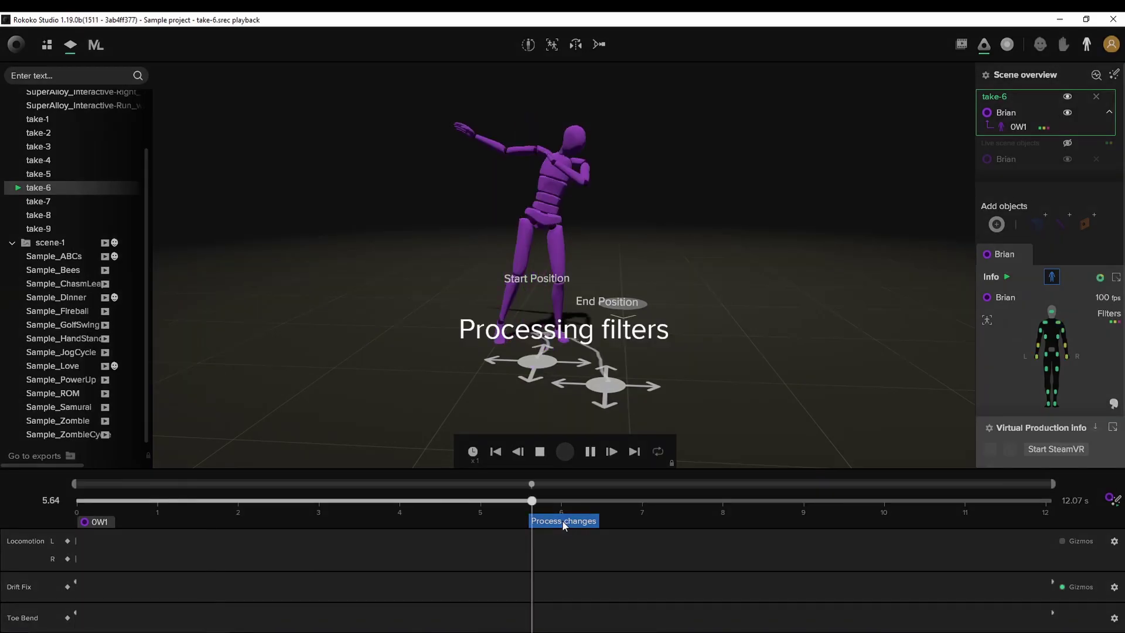
- Switch the displayed gizmos from Drift Fix to Locomotion and play back the processed take
{"action": "left_click", "coordinate": [1062, 586]}
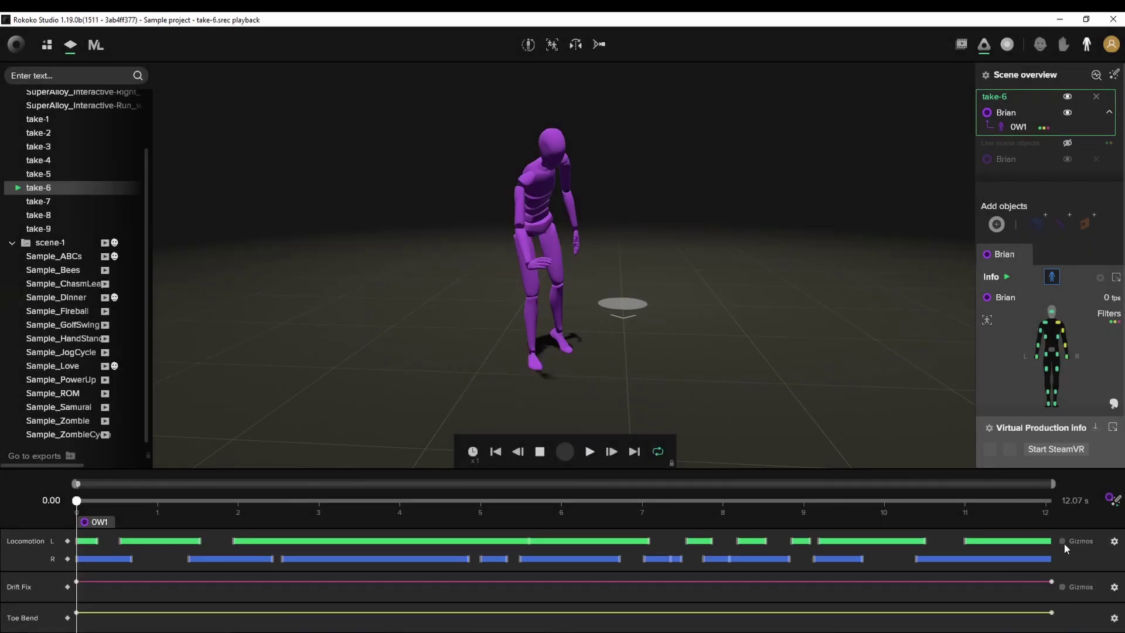
{"action": "left_click", "coordinate": [1062, 541]}
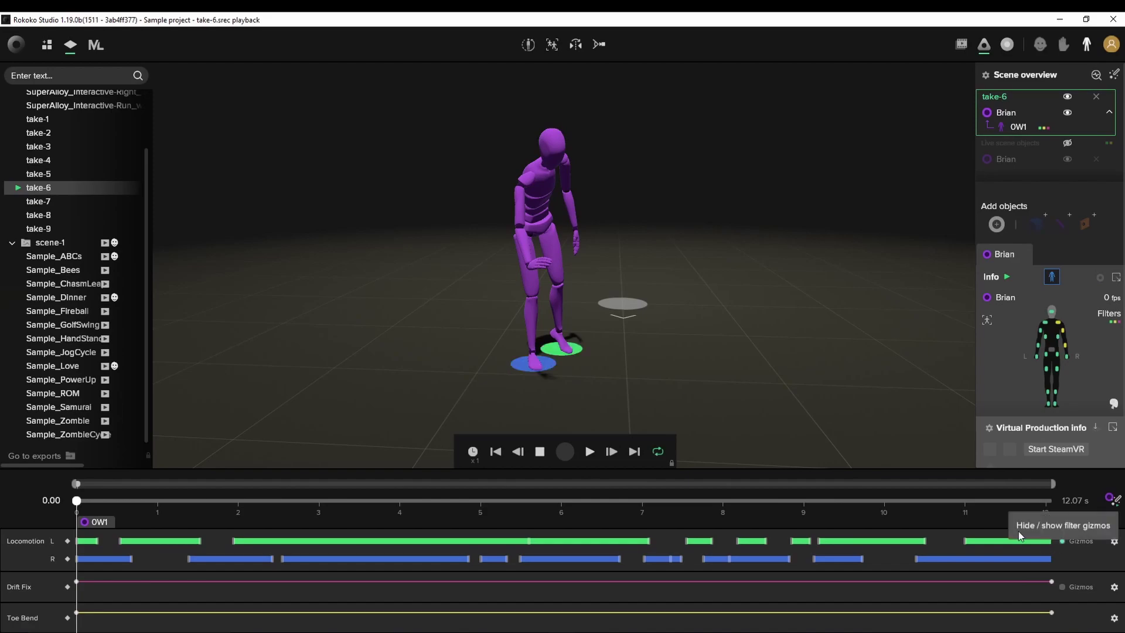
{"action": "left_click", "coordinate": [589, 452]}
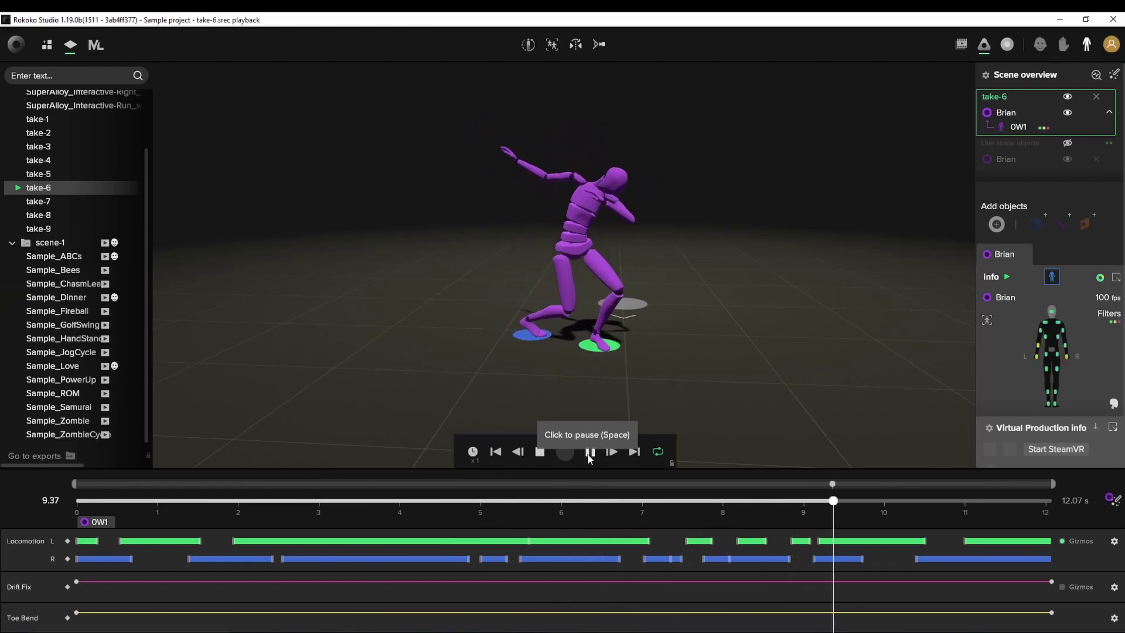
{"action": "left_click", "coordinate": [589, 454]}
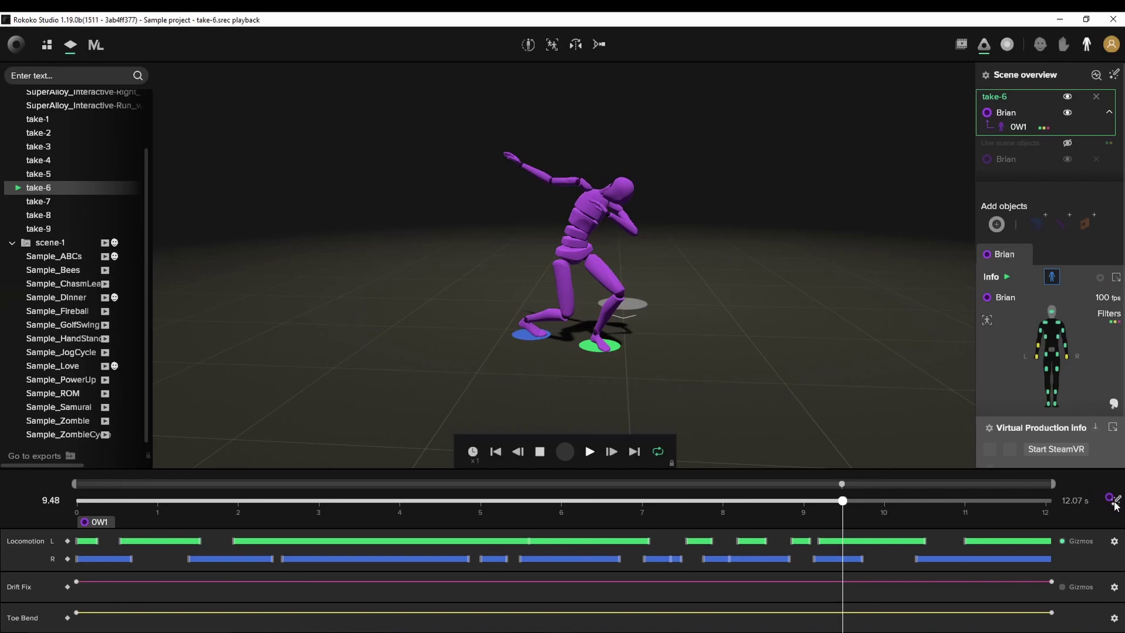
- Enable the Foot IK and Knee Pop smoothing filters, processing the changes once Foot IK is on
{"action": "left_click", "coordinate": [1115, 504]}
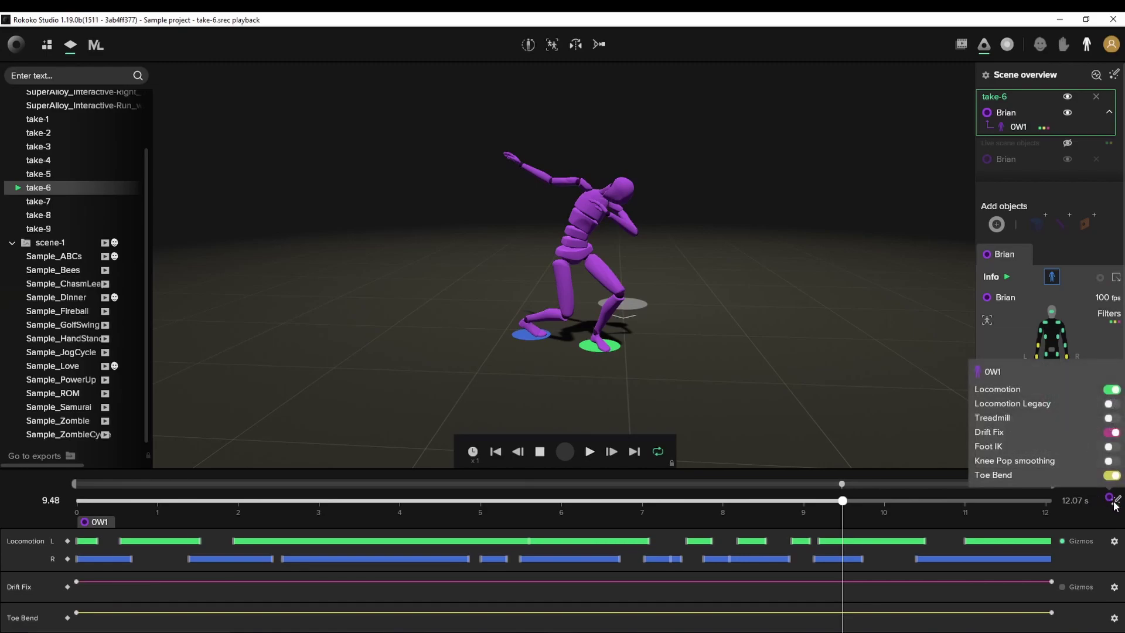
{"action": "left_click", "coordinate": [1113, 447]}
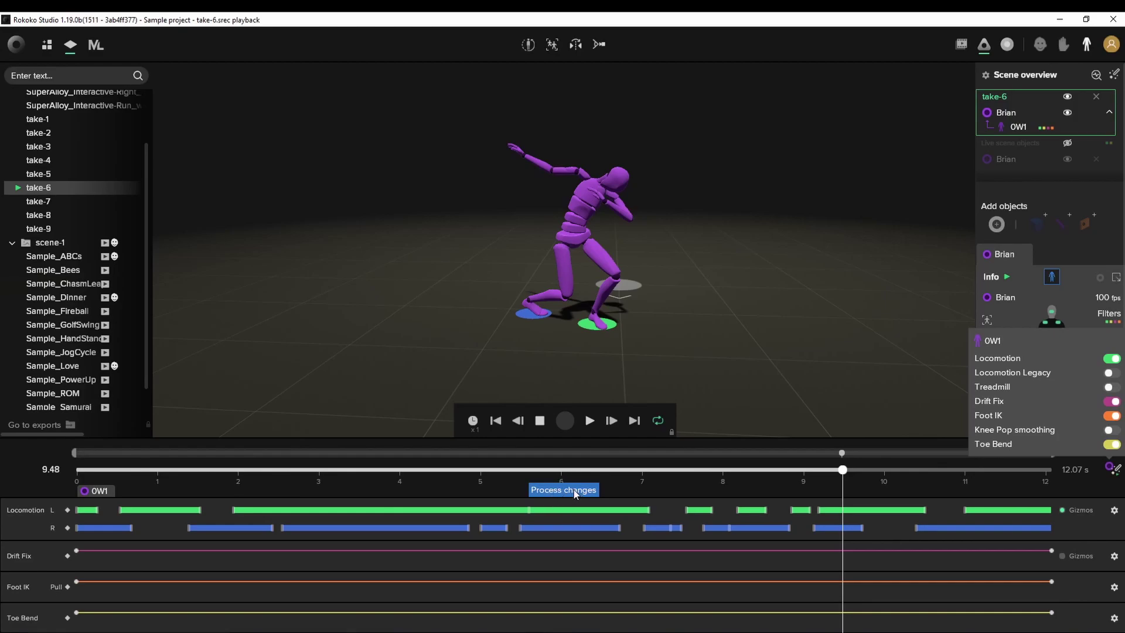
{"action": "left_click", "coordinate": [563, 490]}
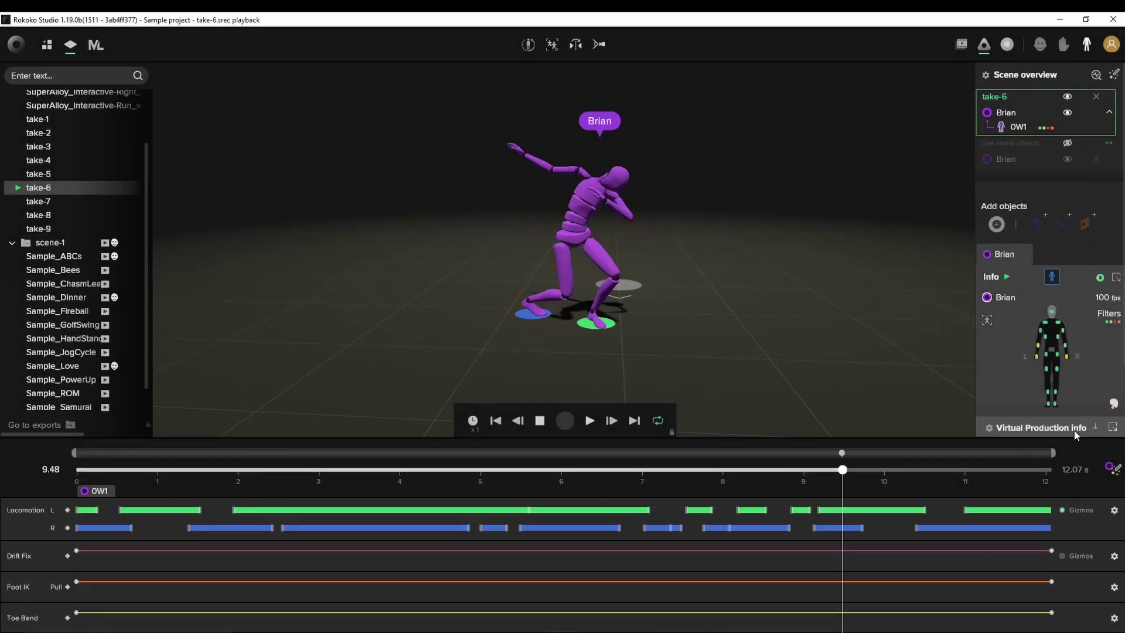
{"action": "left_click", "coordinate": [1109, 467]}
{"action": "left_click", "coordinate": [1110, 430]}
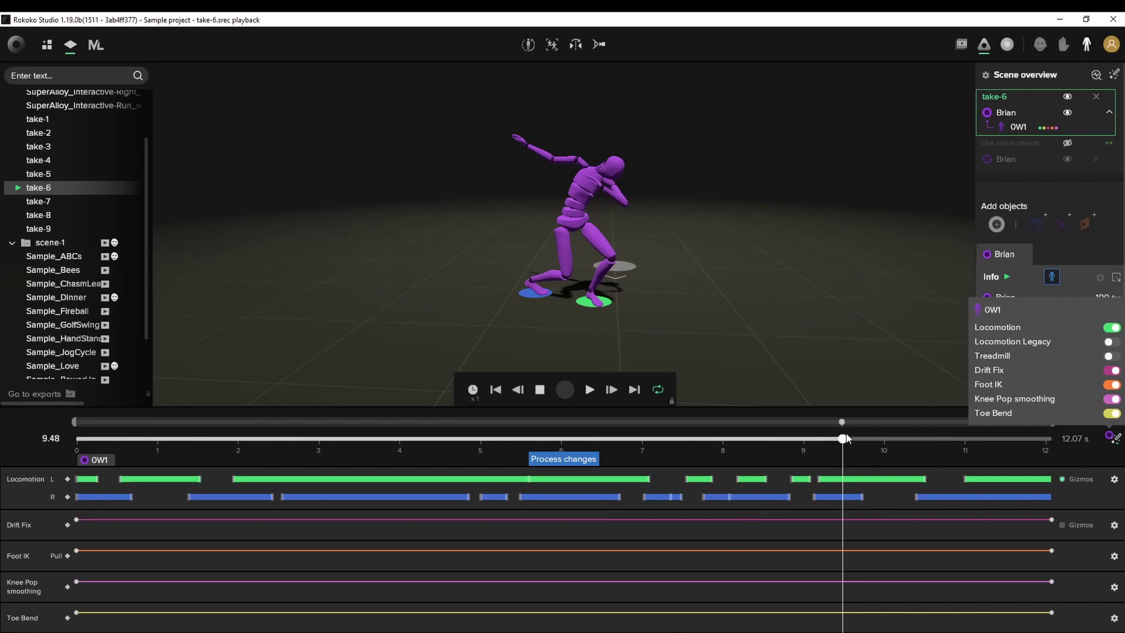
- Add Toe Bend keyframes at 7.24 s and 7.66 s, and lower the value of the 7.66 s keyframe
{"action": "left_click_drag", "start_coordinate": [841, 438], "coordinate": [662, 430]}
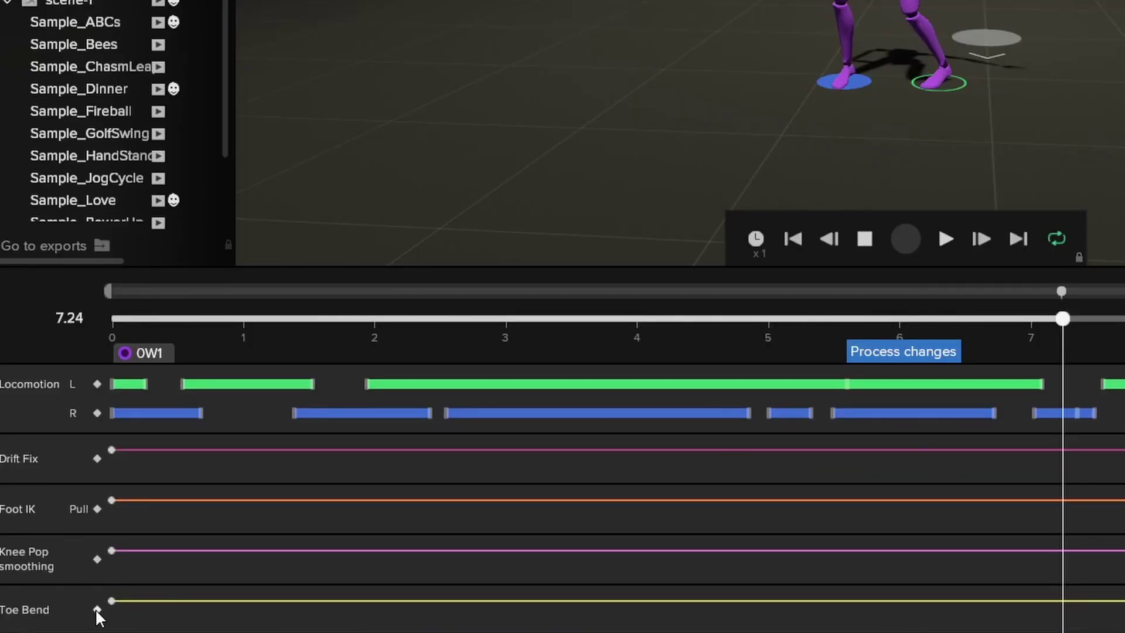
{"action": "left_click", "coordinate": [98, 609]}
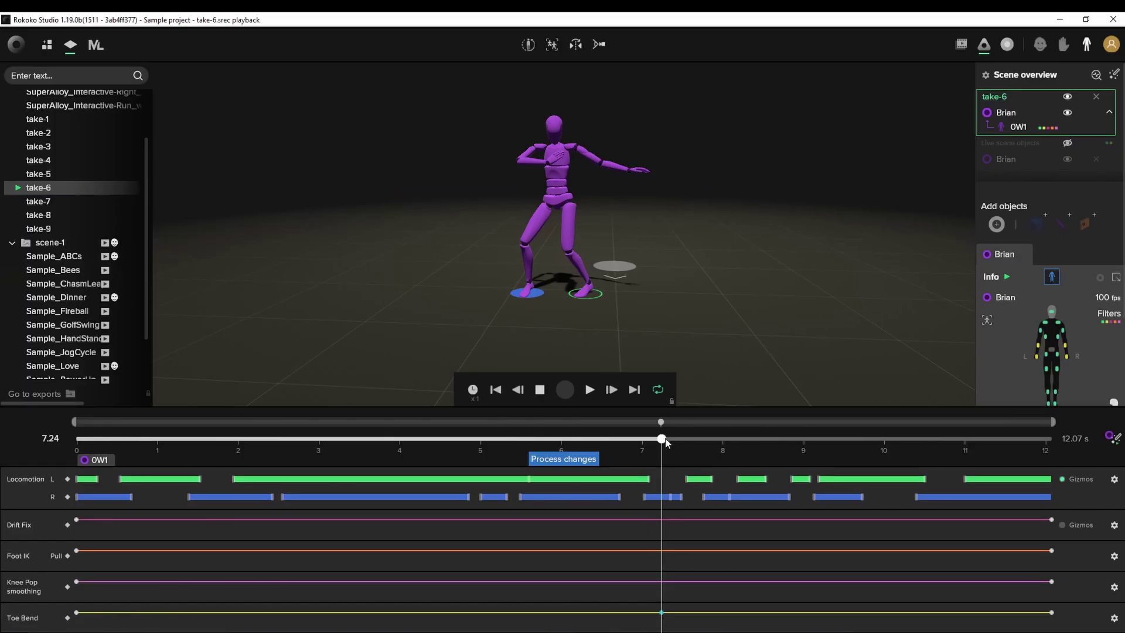
{"action": "left_click_drag", "start_coordinate": [663, 443], "coordinate": [694, 440]}
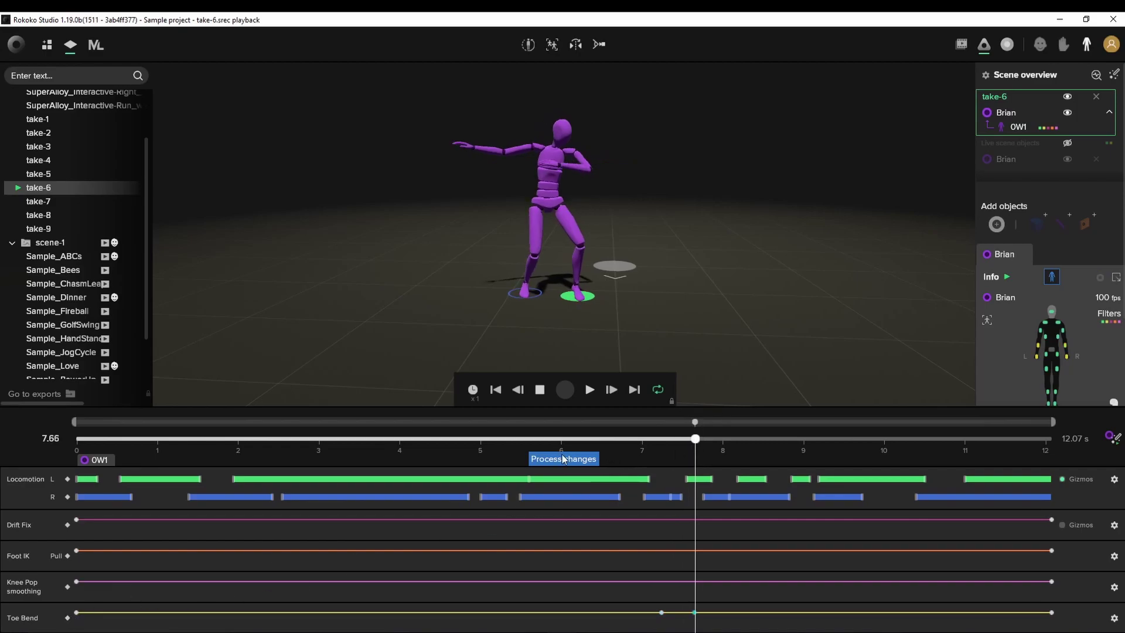
{"action": "left_click_drag", "start_coordinate": [691, 444], "coordinate": [601, 440]}
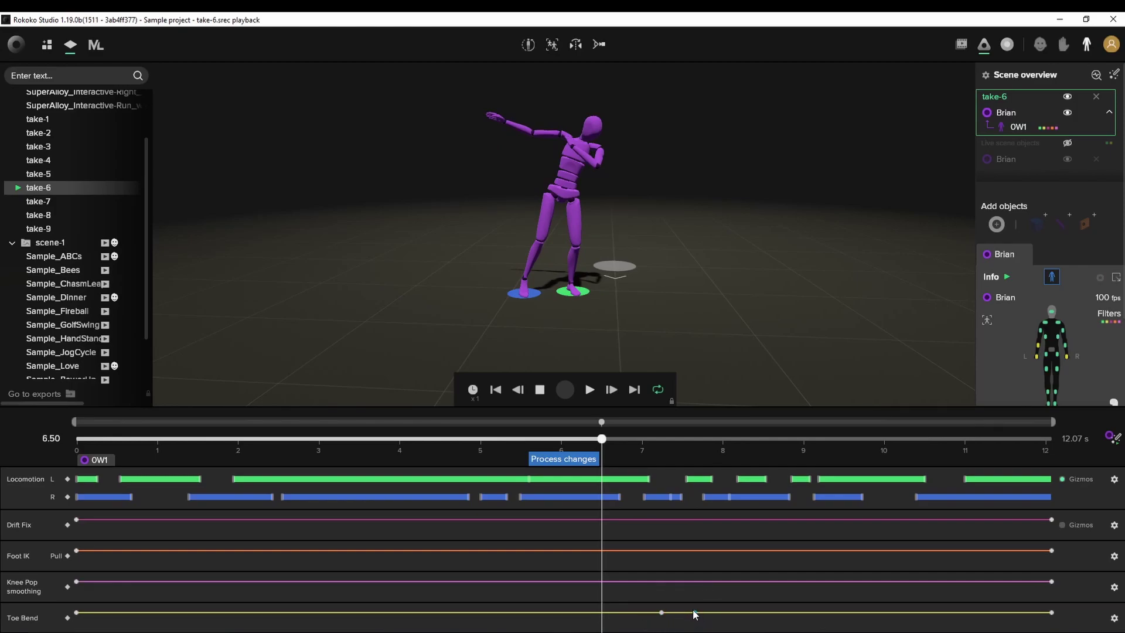
{"action": "left_click_drag", "start_coordinate": [694, 613], "coordinate": [693, 624]}
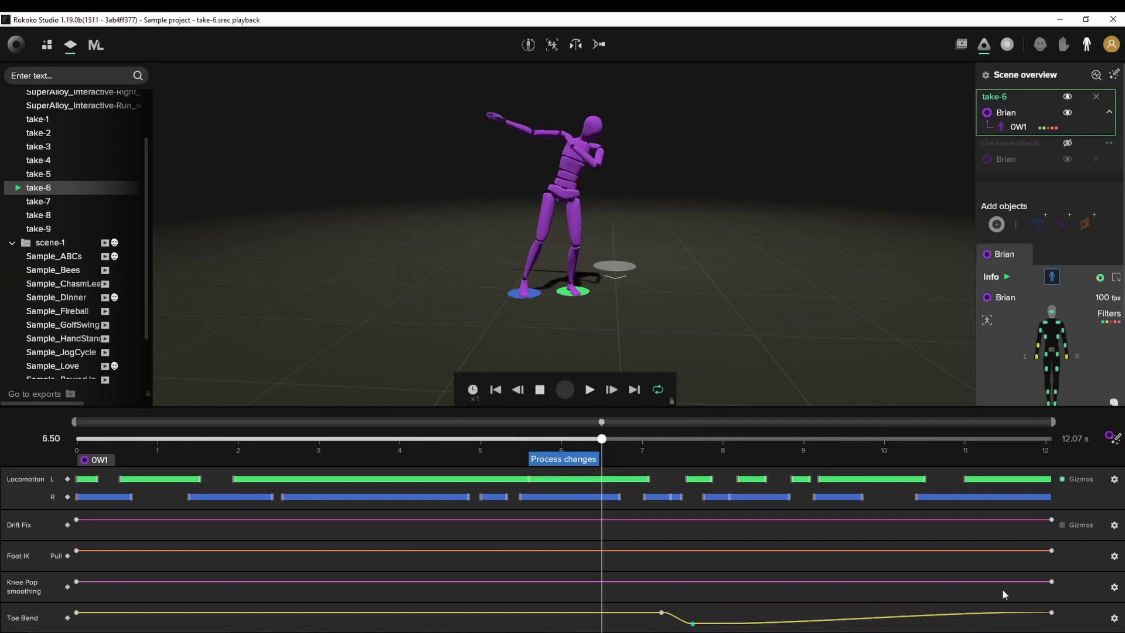
- Lower the Toe Bend keyframe at the end of the take to the level of the 7.66 s keyframe, and go to about 7.13 s
{"action": "left_click_drag", "start_coordinate": [1052, 615], "coordinate": [1052, 625]}
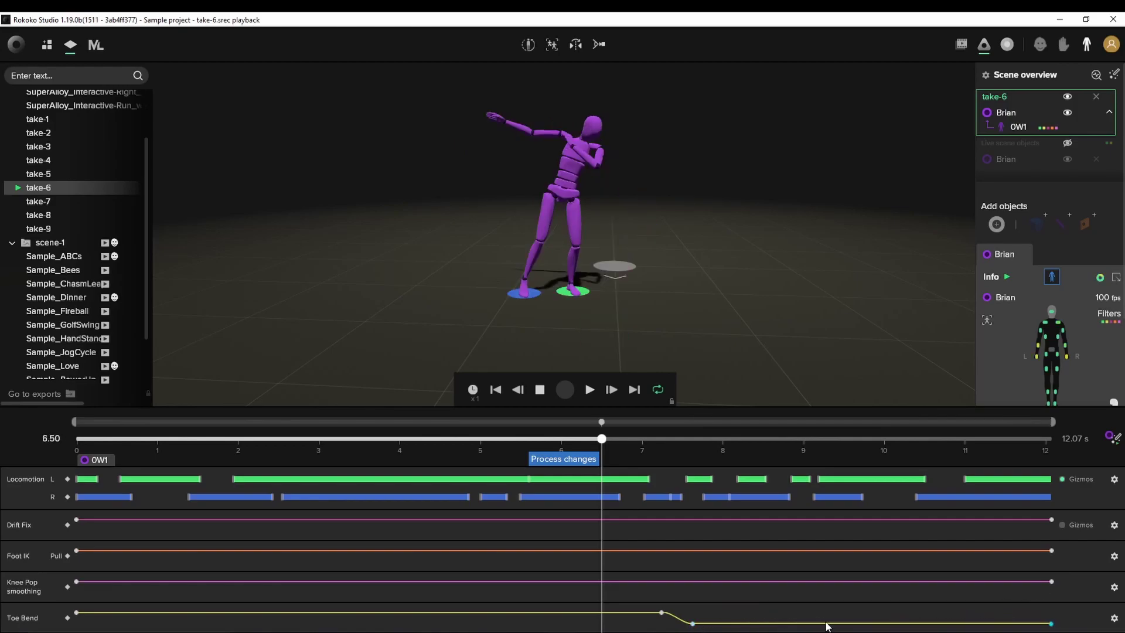
{"action": "left_click_drag", "start_coordinate": [660, 440], "coordinate": [652, 507]}
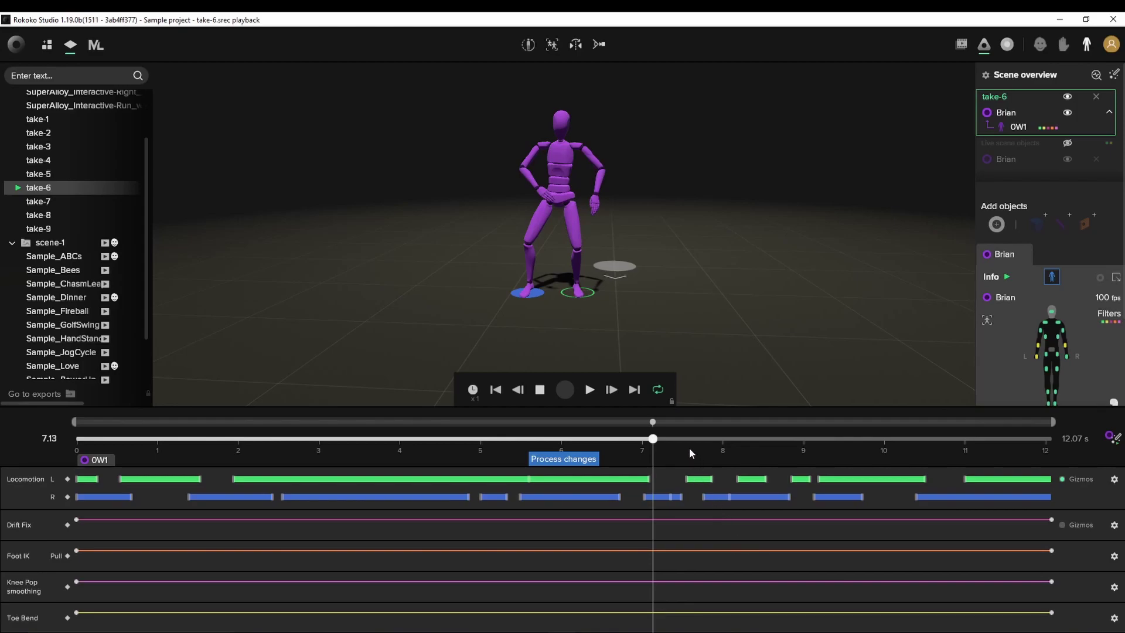
- Process the filter changes and play back the take from the beginning
{"action": "left_click_drag", "start_coordinate": [658, 440], "coordinate": [75, 492]}
{"action": "left_click", "coordinate": [582, 461]}
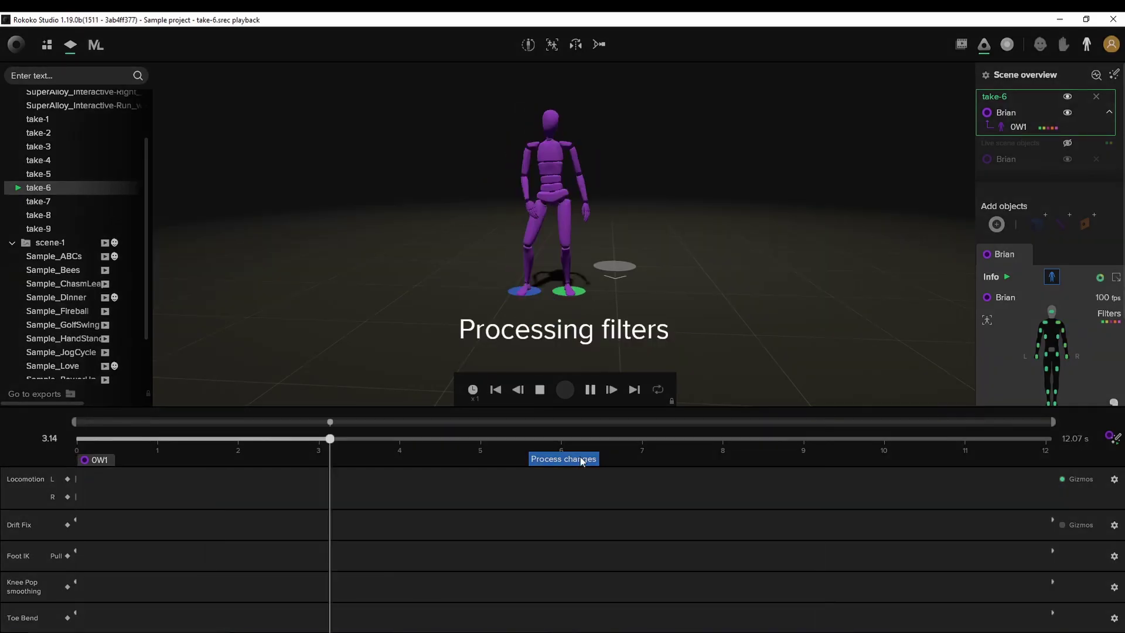
{"action": "left_click", "coordinate": [590, 392]}
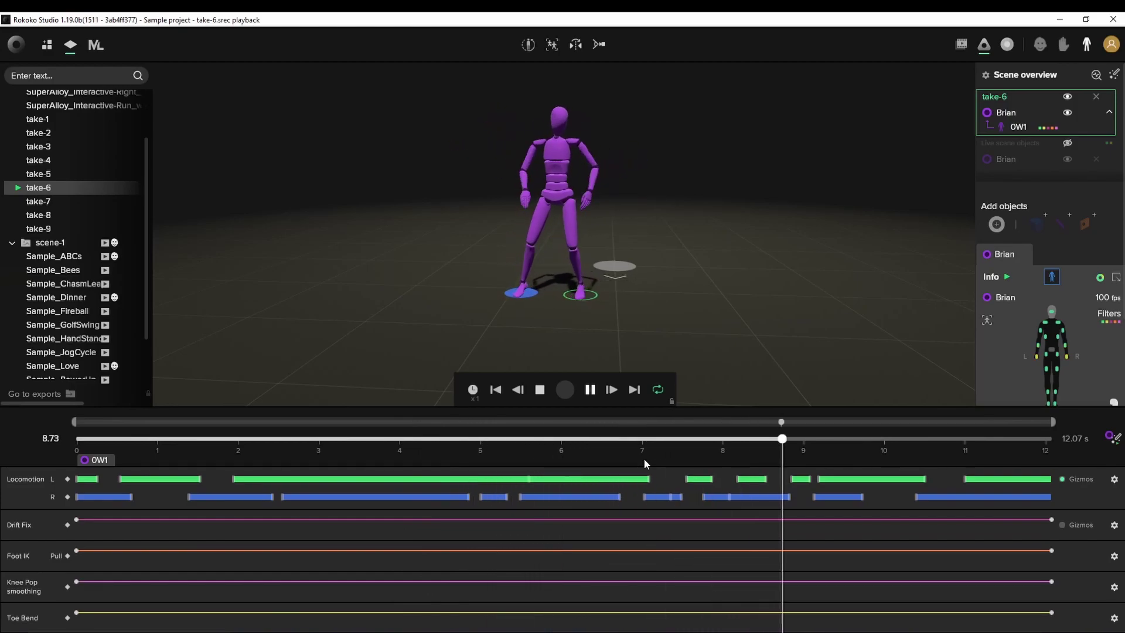
{"action": "left_click", "coordinate": [591, 389]}
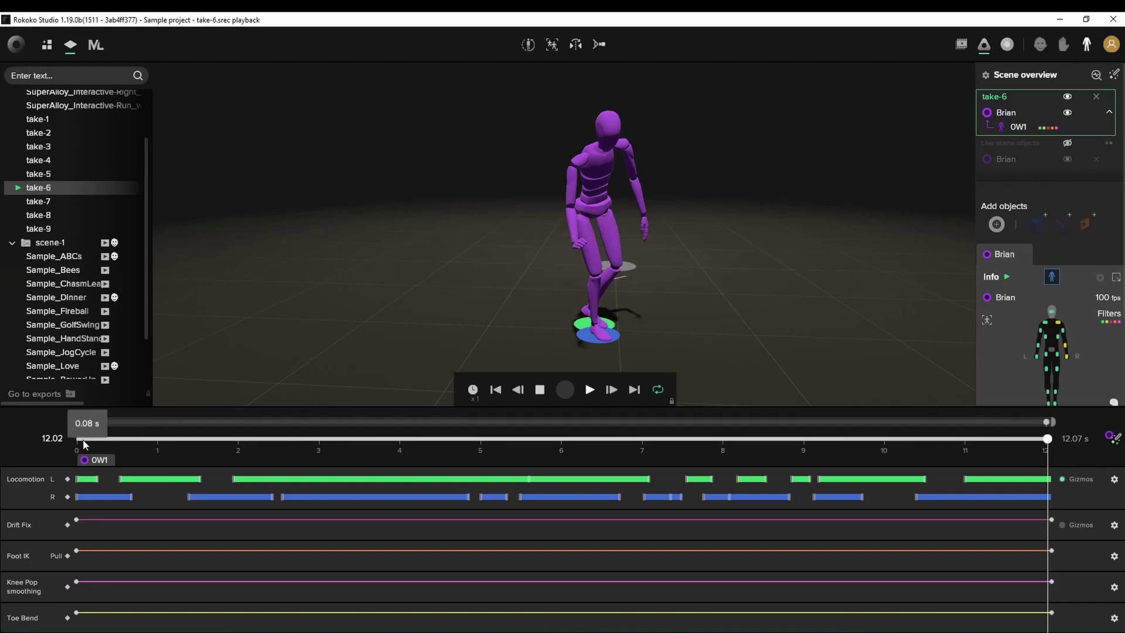
- Scrub through the take and create a timeline segment from about 2.9 s to 9.57 s
{"action": "left_click", "coordinate": [237, 440]}
{"action": "left_click_drag", "start_coordinate": [237, 442], "coordinate": [413, 426]}
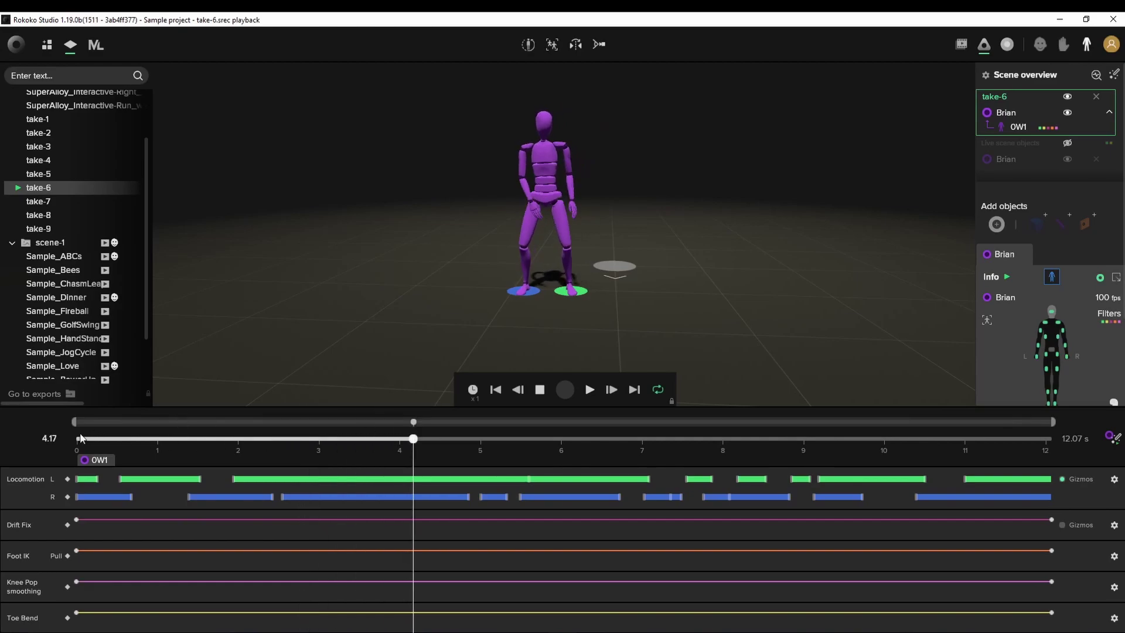
{"action": "left_click_drag", "start_coordinate": [255, 440], "coordinate": [848, 441]}
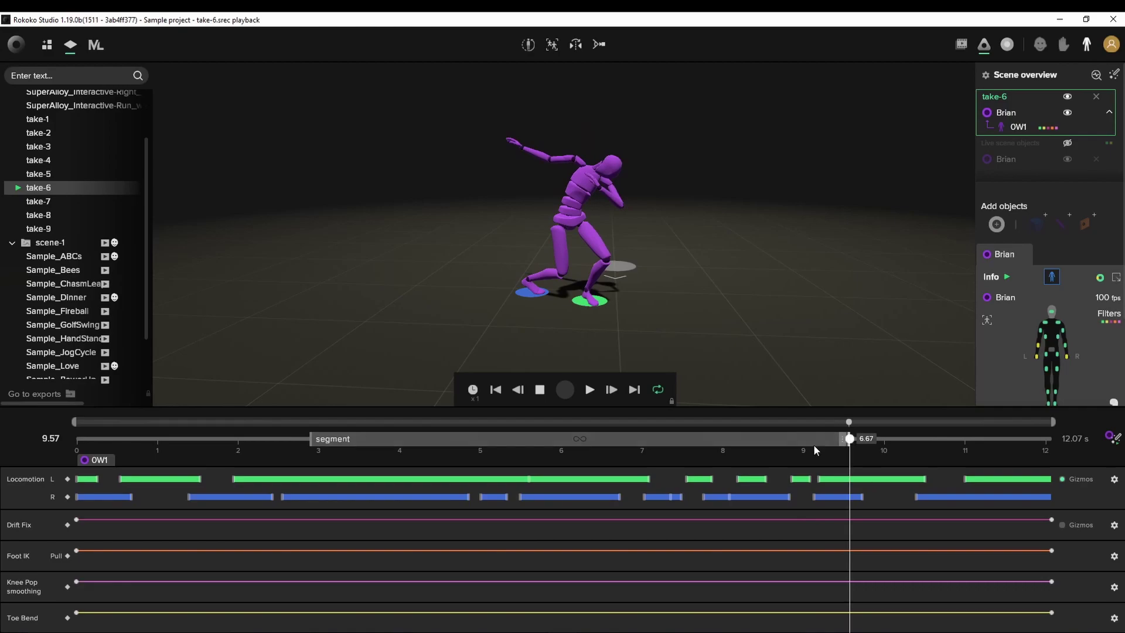
- Check the poses around the segment's start and play the segment through to its end
{"action": "key", "text": "space"}
{"action": "left_click", "coordinate": [327, 440]}
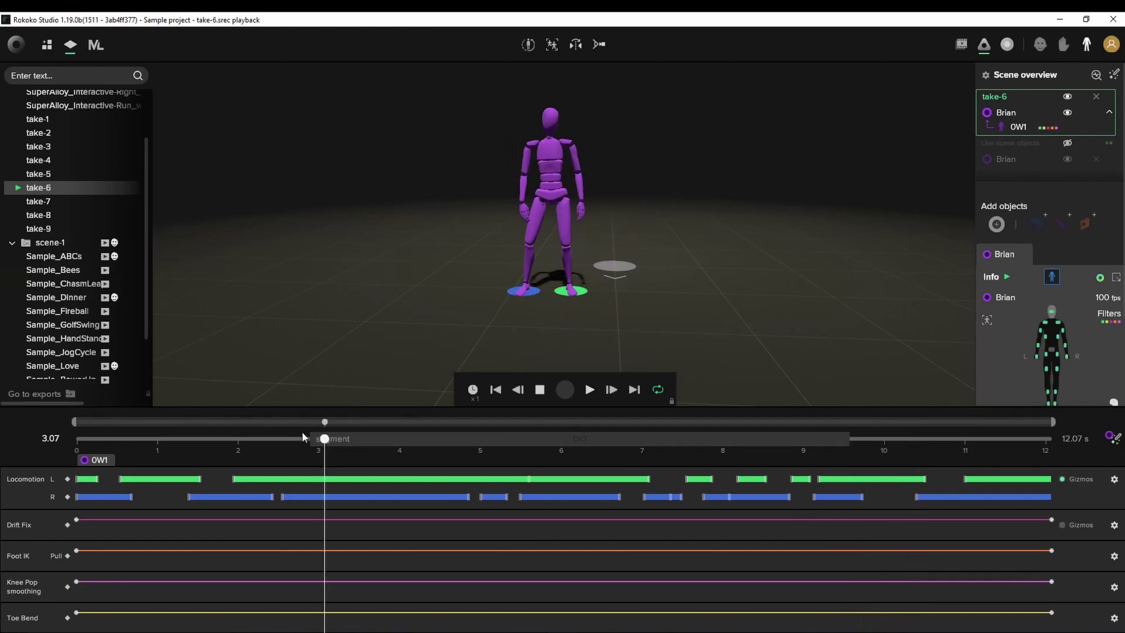
{"action": "left_click_drag", "start_coordinate": [324, 440], "coordinate": [300, 439]}
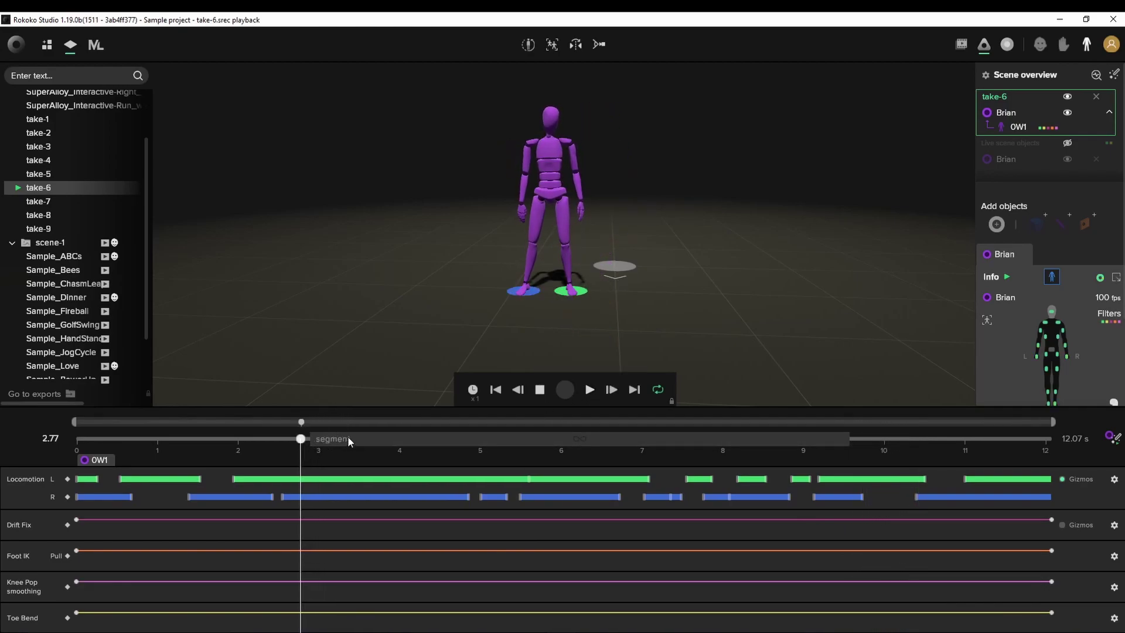
{"action": "left_click", "coordinate": [322, 439]}
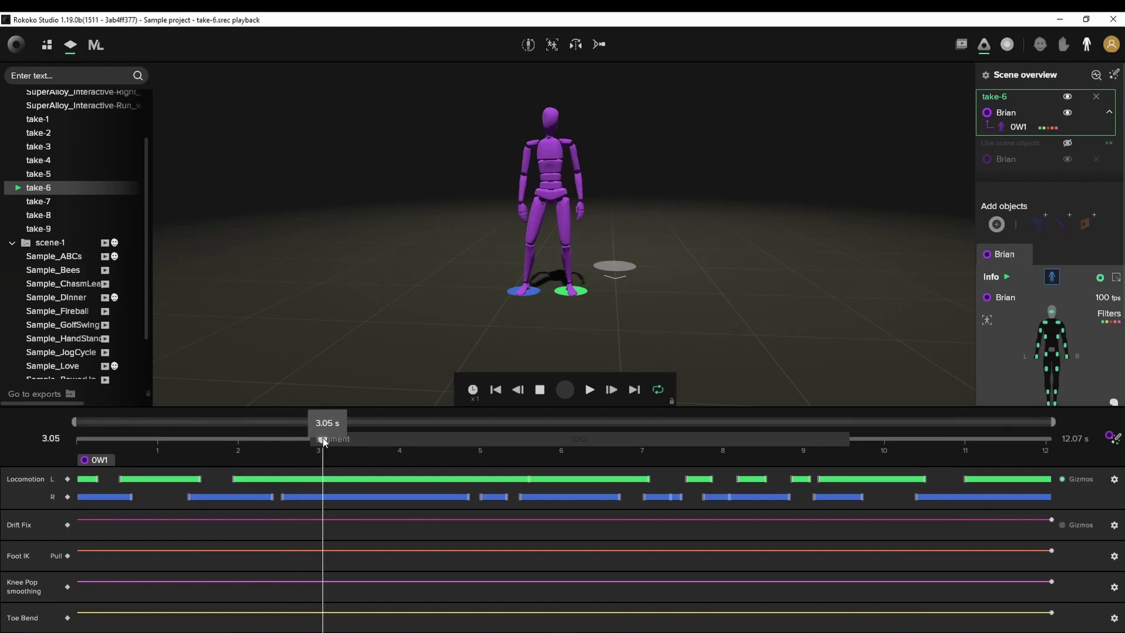
{"action": "left_click", "coordinate": [352, 440]}
{"action": "left_click_drag", "start_coordinate": [354, 440], "coordinate": [313, 438]}
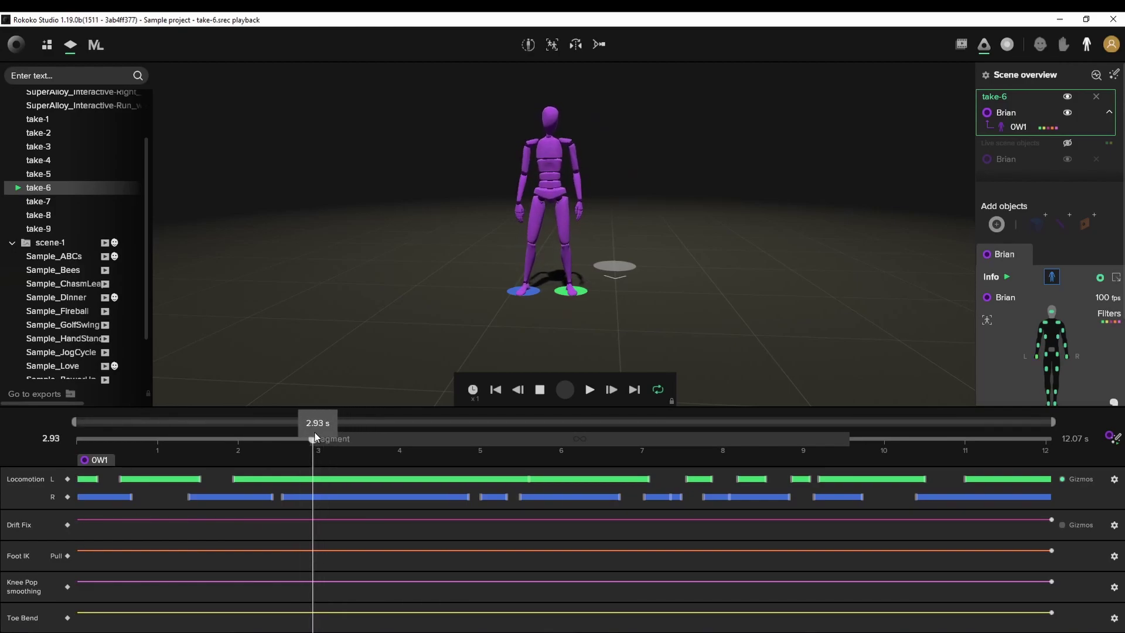
{"action": "left_click", "coordinate": [593, 391]}
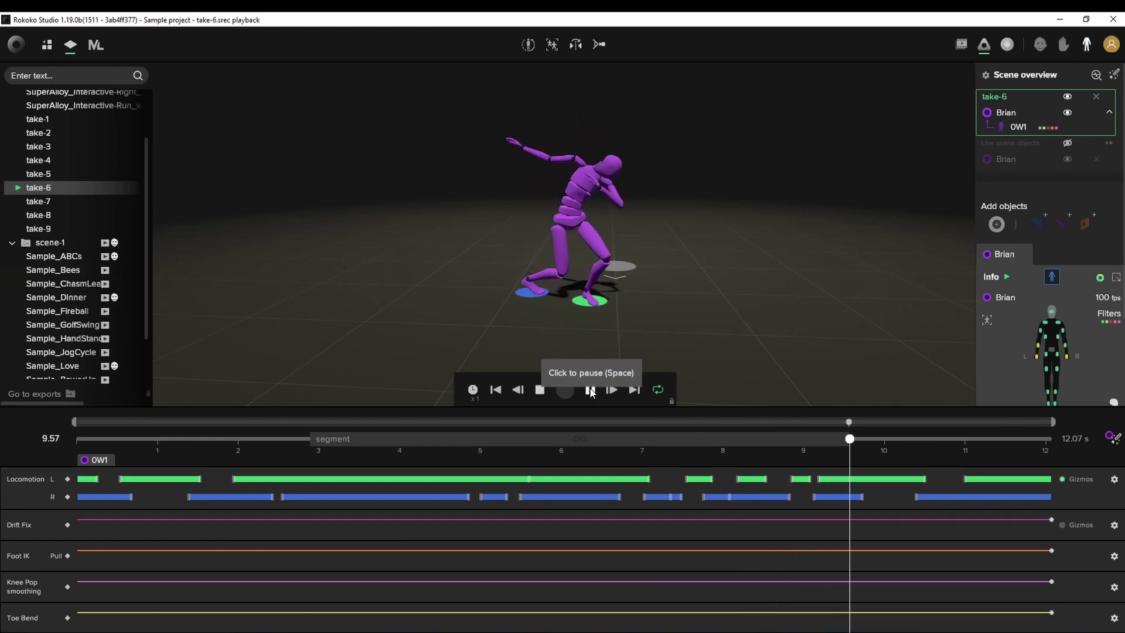
{"action": "left_click", "coordinate": [590, 391]}
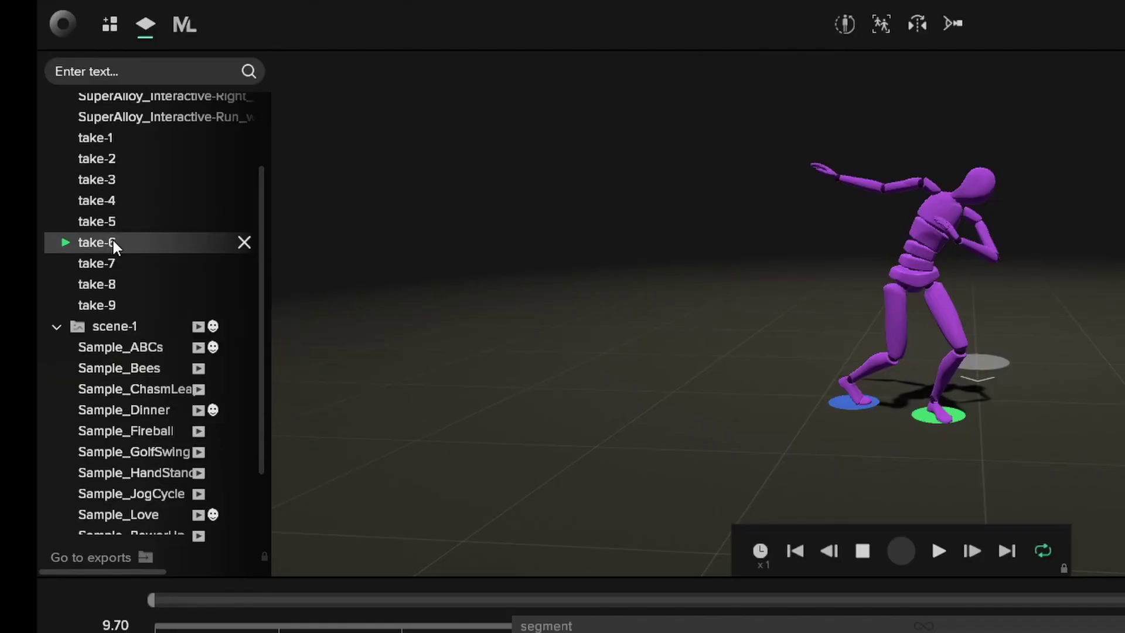
- Export take-6_segment as a binary FBX with the Maya HumanIK skeleton at 24 FPS into the 2021_Rokoko_4 folder
{"action": "right_click", "coordinate": [49, 186]}
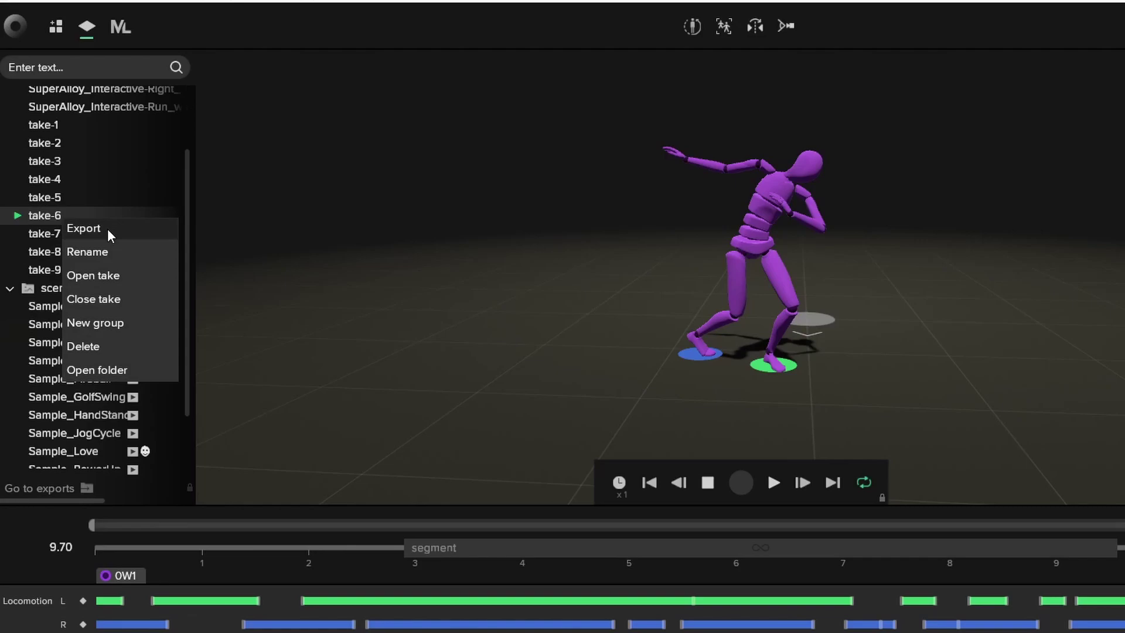
{"action": "left_click", "coordinate": [157, 257]}
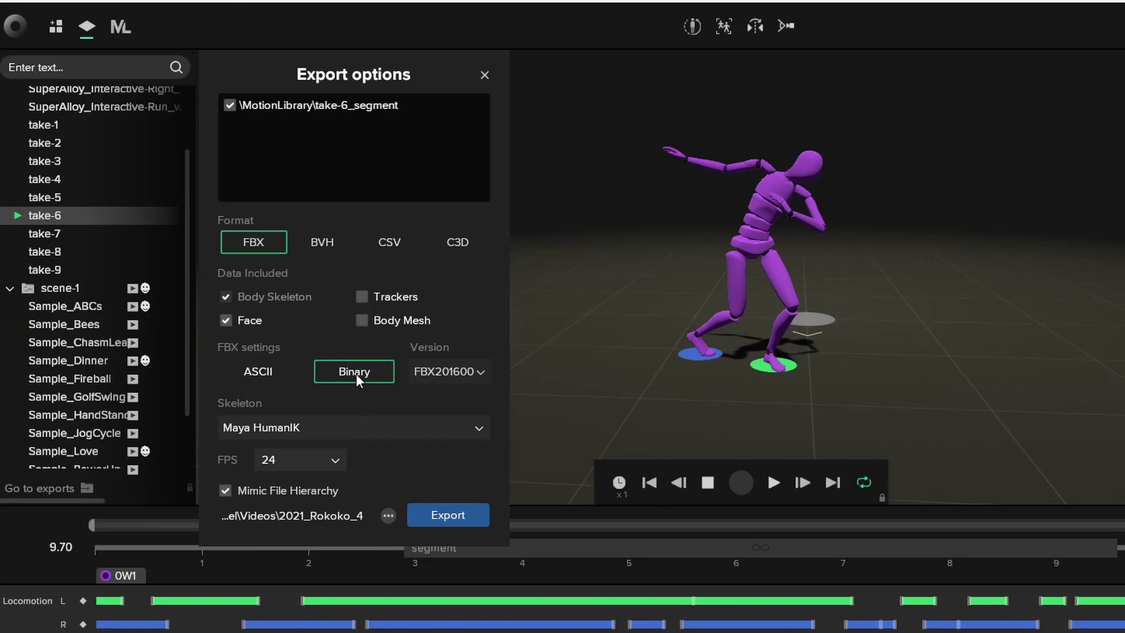
{"action": "left_click", "coordinate": [322, 433]}
{"action": "left_click", "coordinate": [337, 432]}
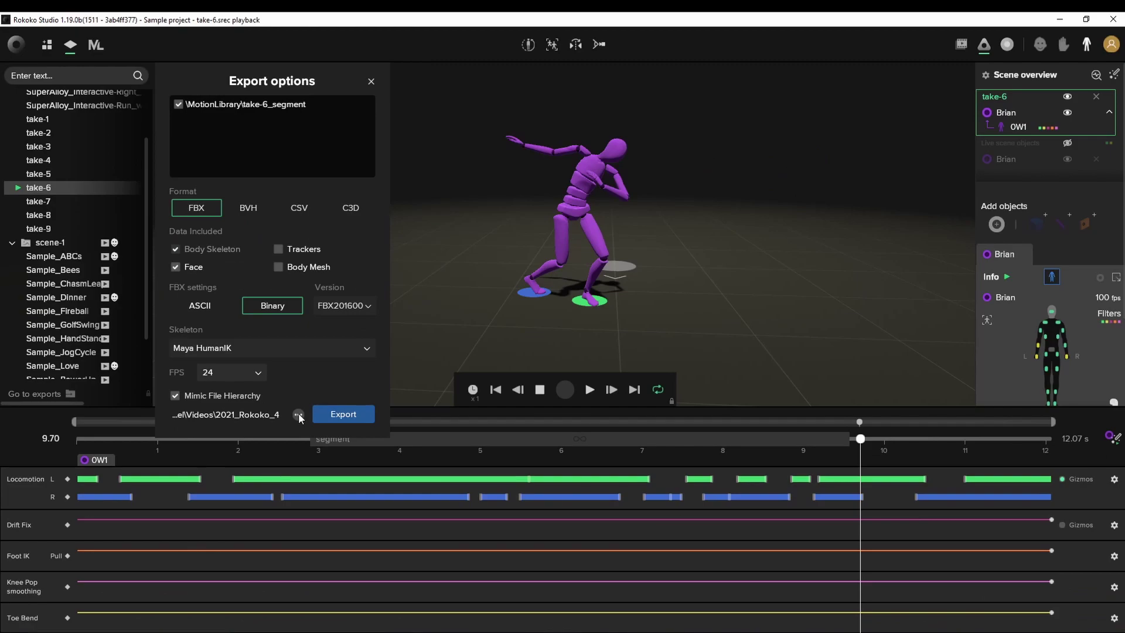
{"action": "left_click", "coordinate": [298, 414]}
{"action": "left_click", "coordinate": [577, 434]}
{"action": "left_click", "coordinate": [343, 414]}
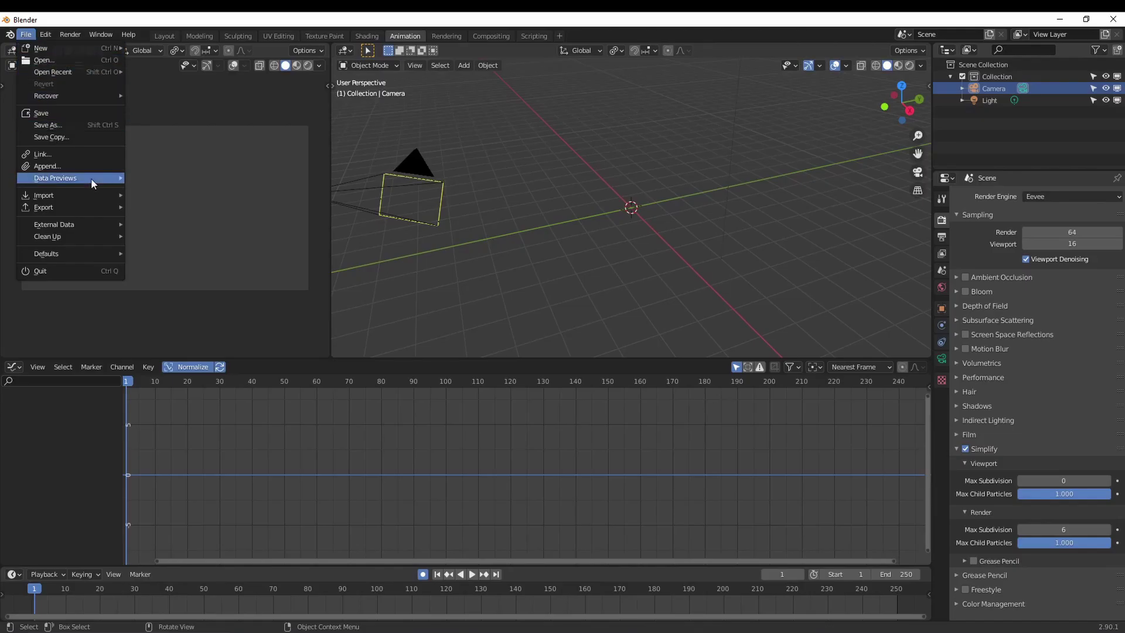
- Switch to Blender and import take-6_HUMANIK_0W1_segment.fbx from the exported MotionLibrary folder
{"action": "mouse_move", "coordinate": [109, 192]}
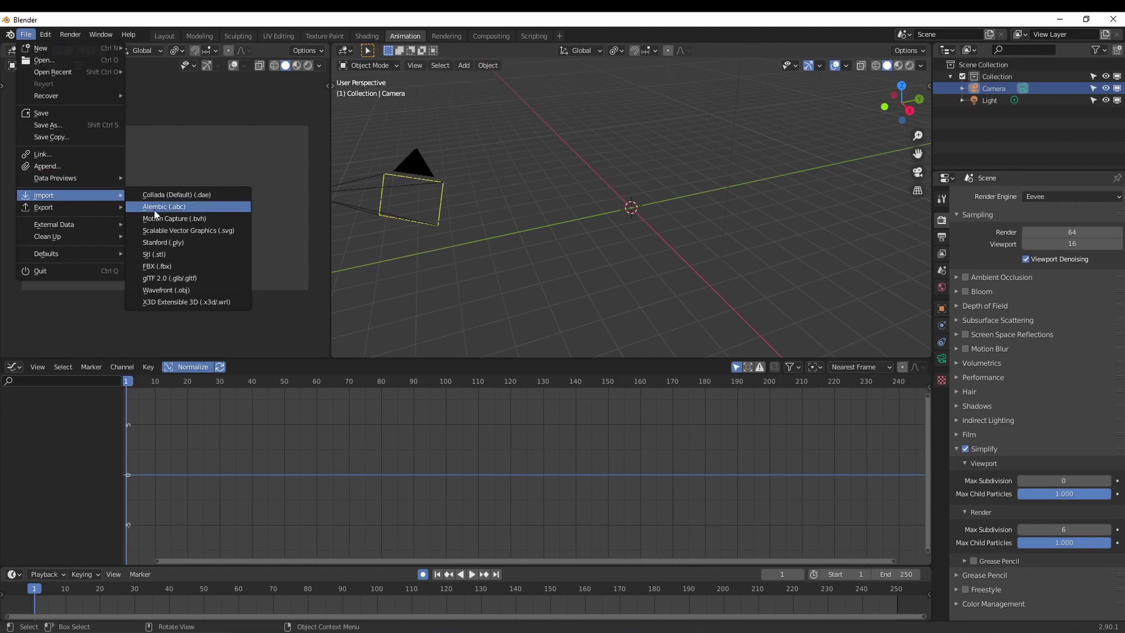
{"action": "left_click", "coordinate": [164, 265]}
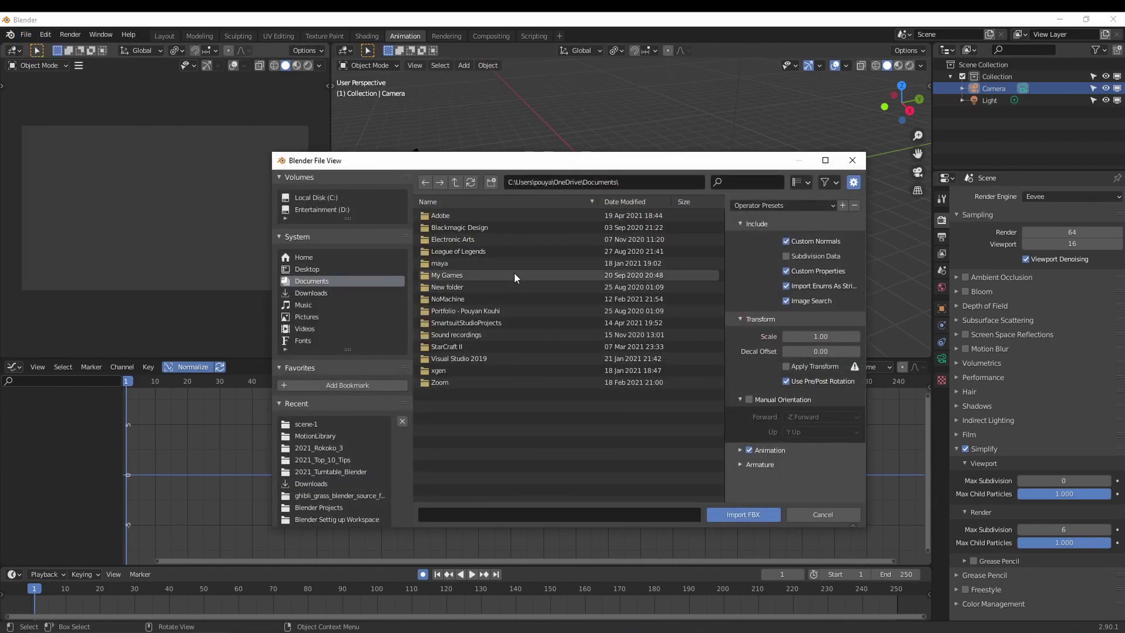
{"action": "left_click_drag", "start_coordinate": [414, 283], "coordinate": [540, 291]}
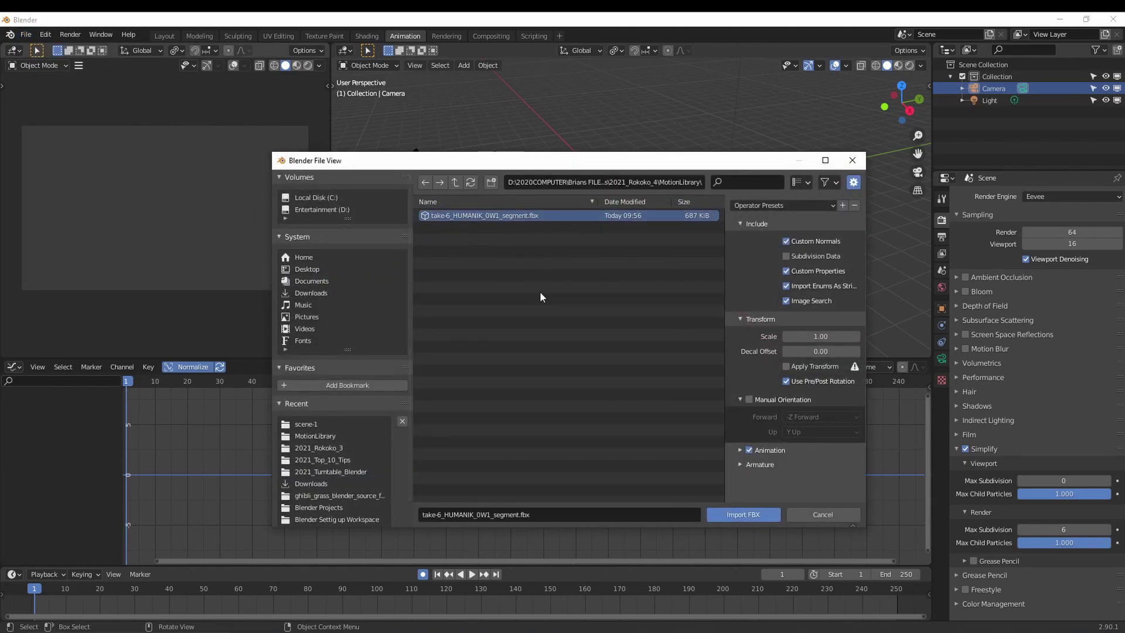
{"action": "left_click", "coordinate": [754, 513]}
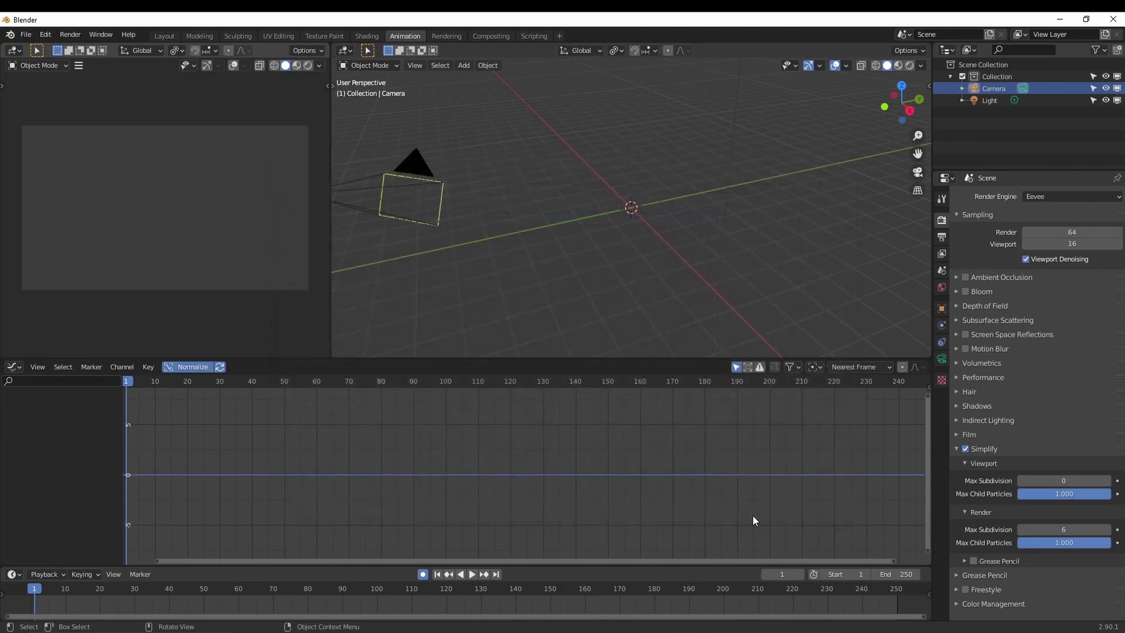
{"action": "left_click", "coordinate": [721, 276]}
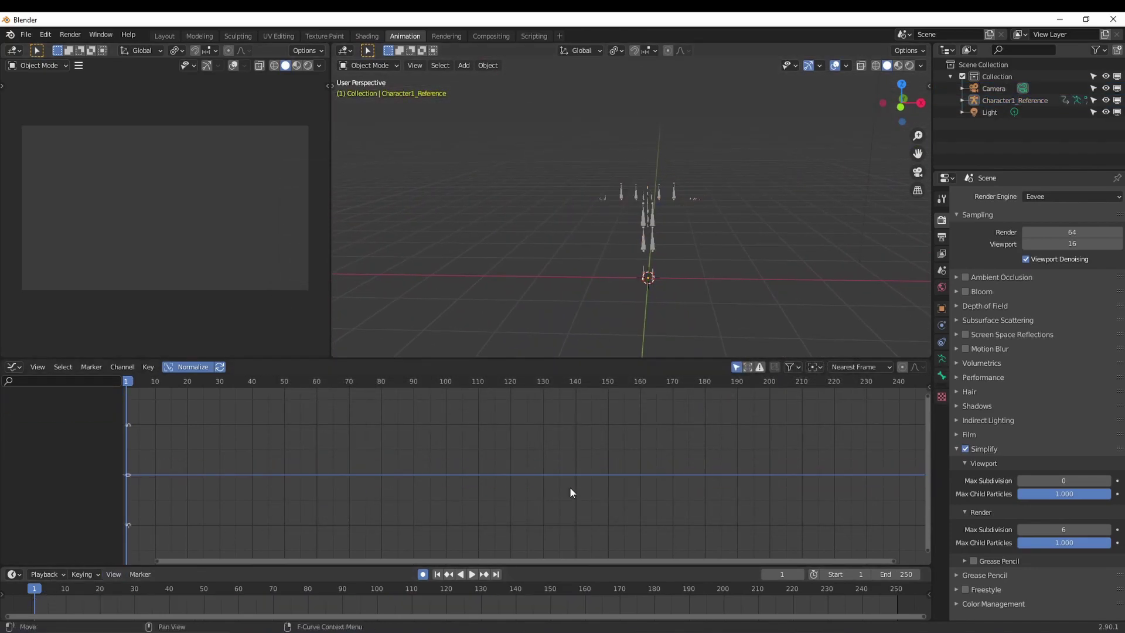
- Play back the imported armature's animation, and replay it from frame 8
{"action": "left_click", "coordinate": [473, 578]}
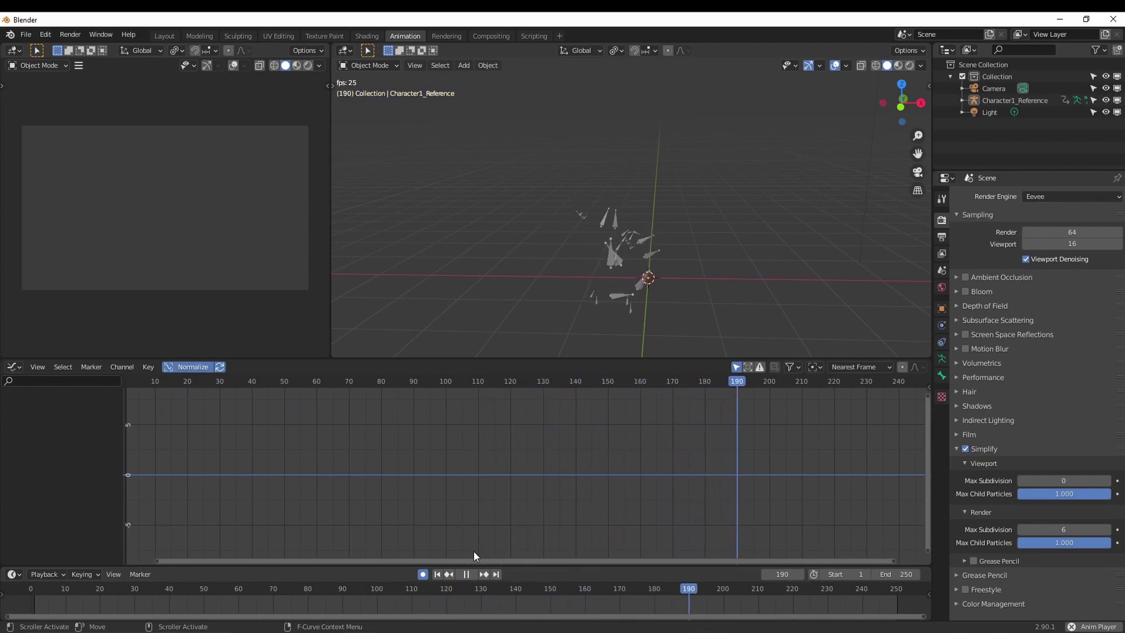
{"action": "left_click", "coordinate": [474, 572]}
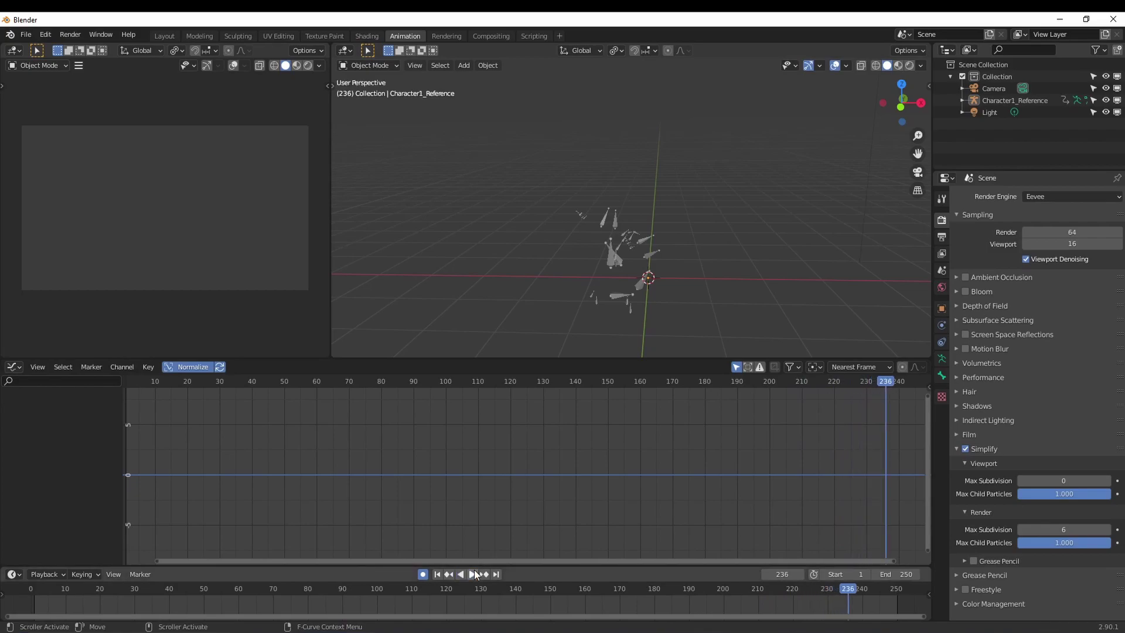
{"action": "left_click_drag", "start_coordinate": [472, 591], "coordinate": [59, 592]}
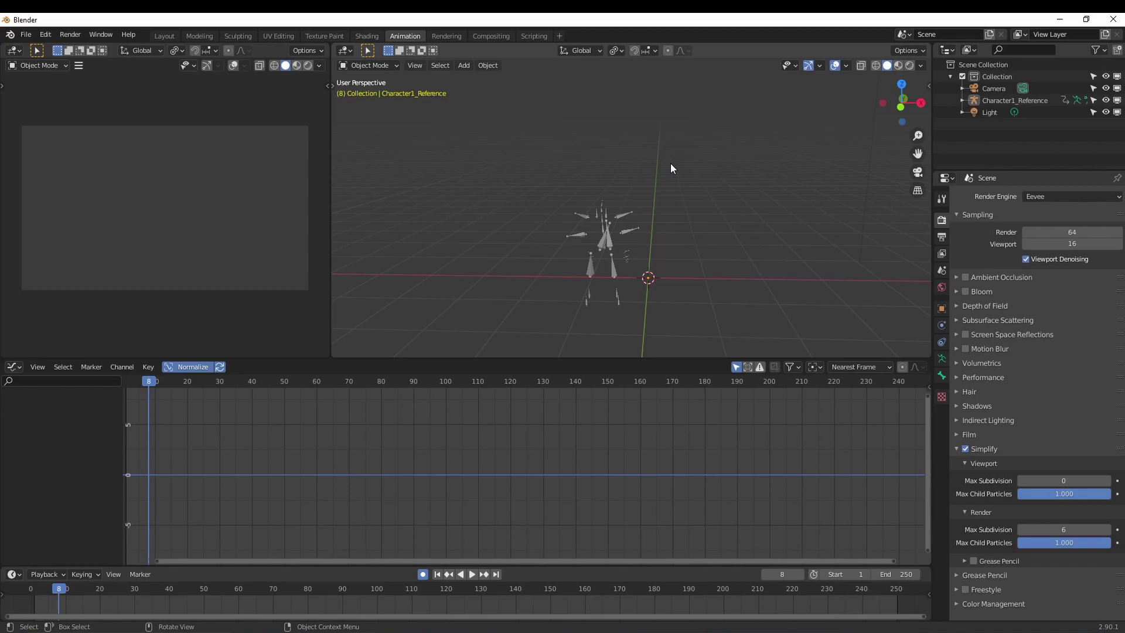
{"action": "left_click", "coordinate": [472, 574]}
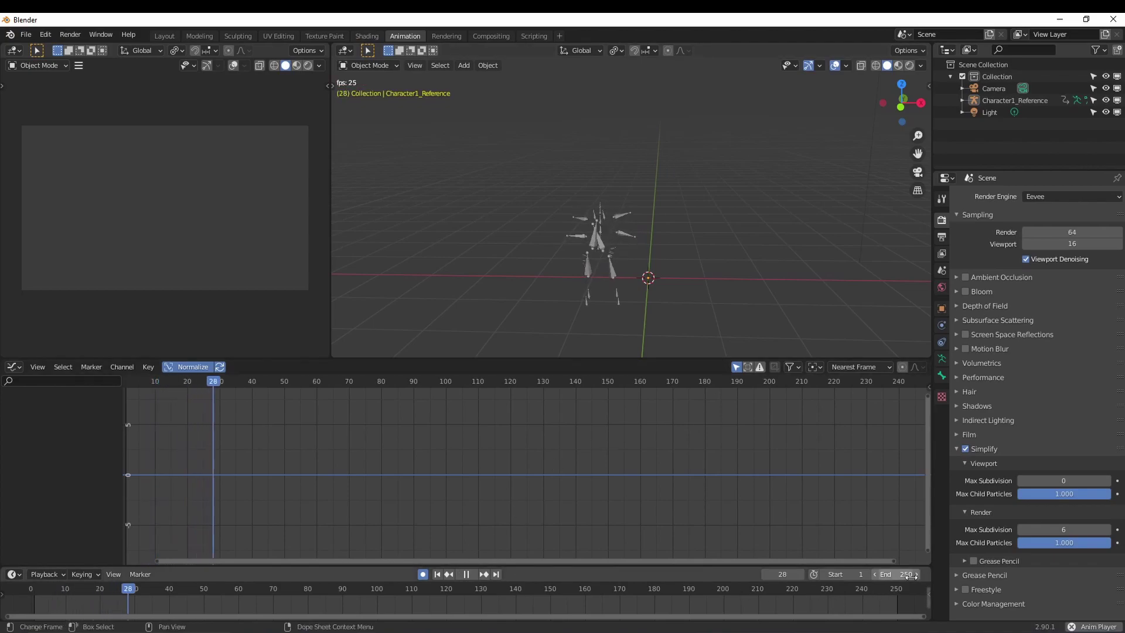